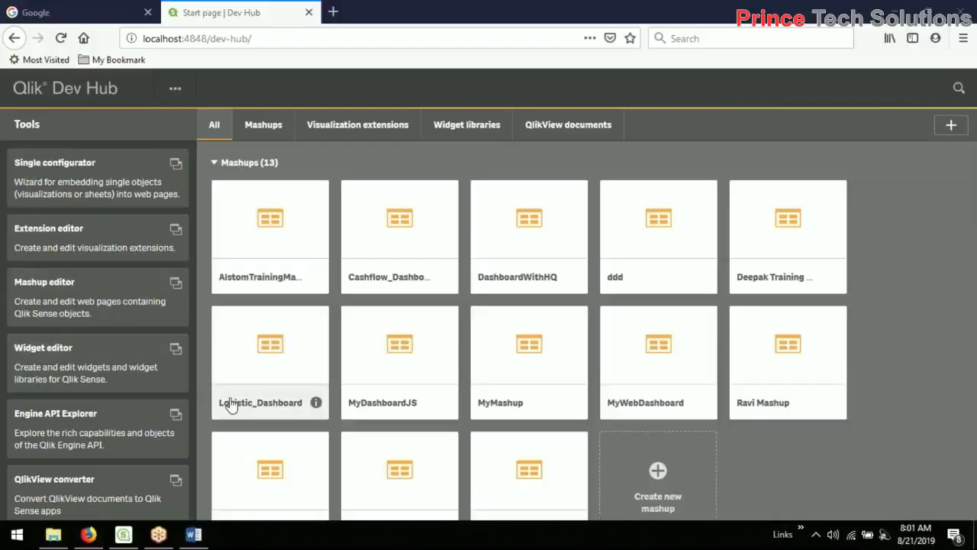
Open the Single configurator in its own tab, then start a blank browser tab beside it.
{"action": "left_click", "coordinate": [99, 180]}
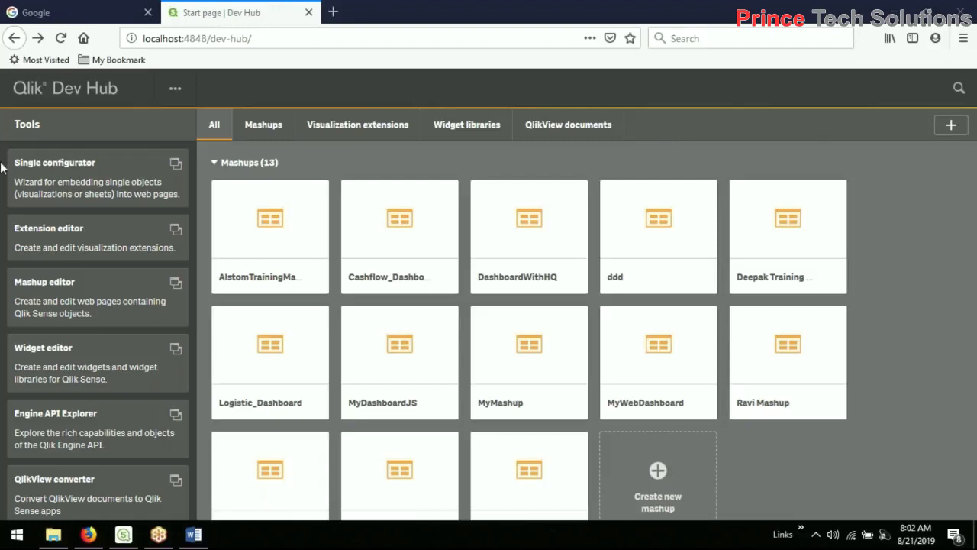
{"action": "left_click", "coordinate": [142, 191]}
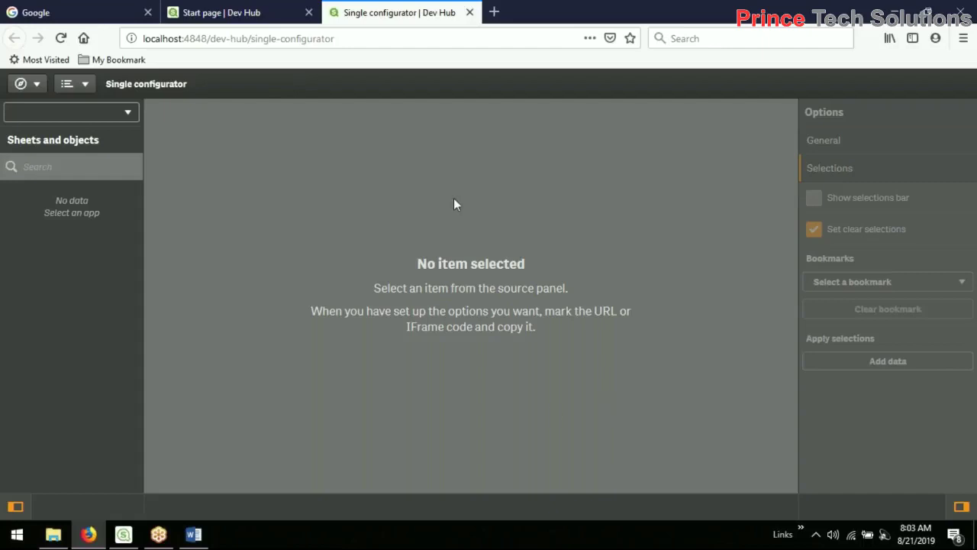
{"action": "left_click", "coordinate": [493, 13]}
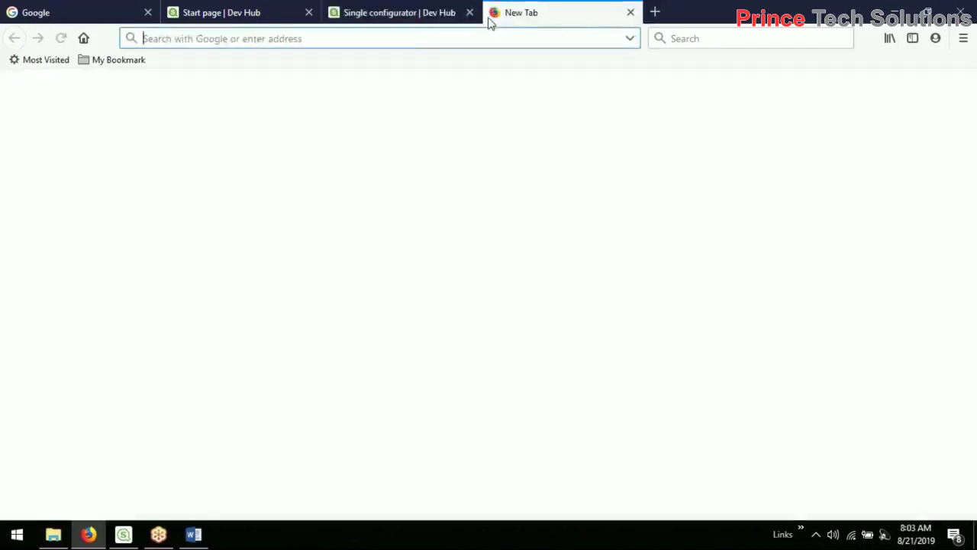
Load princetechsolutions.com in the new tab.
{"action": "type", "text": "pr"}
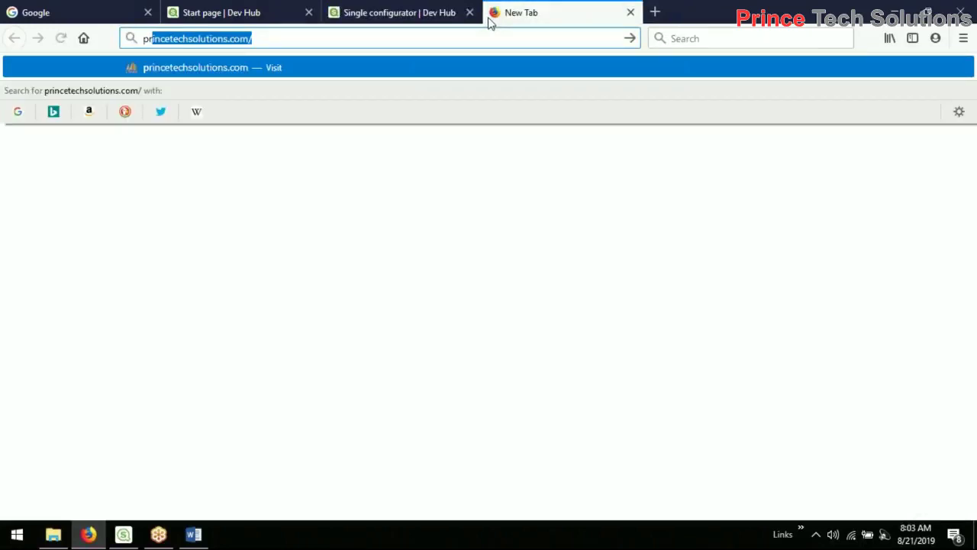
{"action": "type", "text": "in"}
{"action": "key", "text": "BackSpace"}
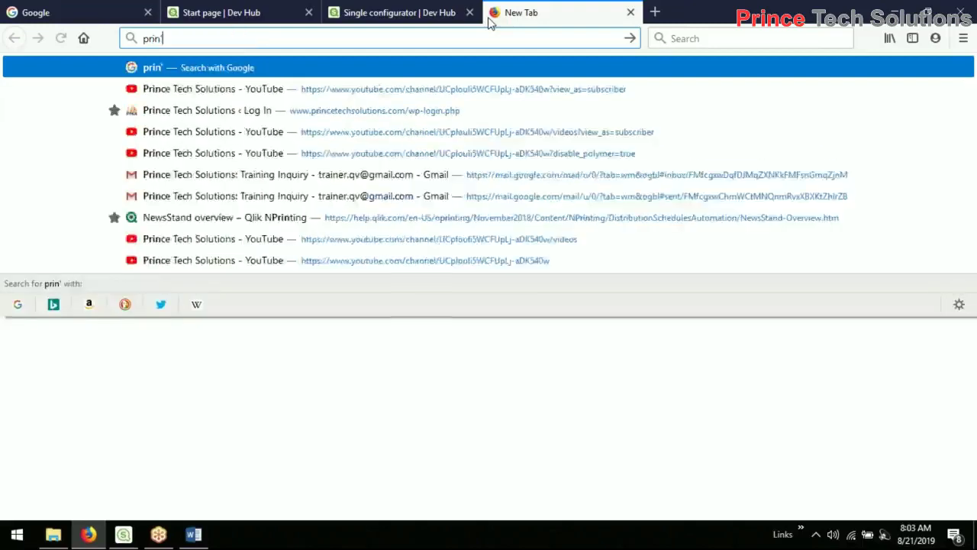
{"action": "type", "text": "c"}
{"action": "key", "text": "Return"}
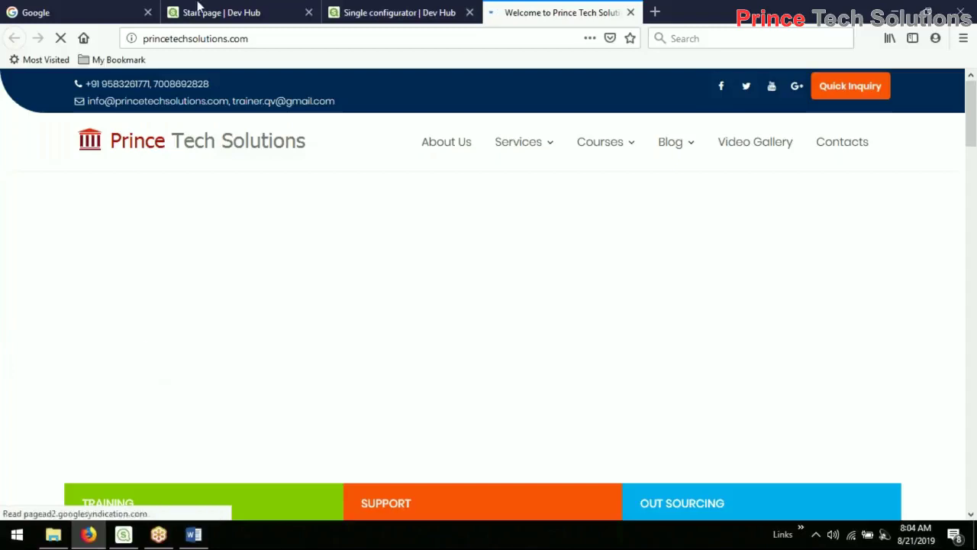
Back in the Single configurator, load the Antehe Training Dashboard.qvf app.
{"action": "left_click", "coordinate": [399, 12]}
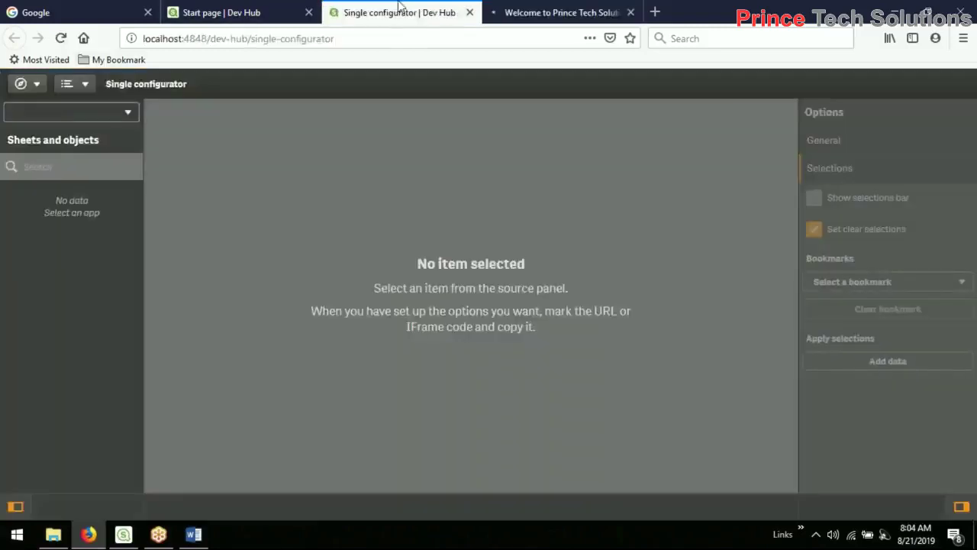
{"action": "left_click", "coordinate": [76, 112]}
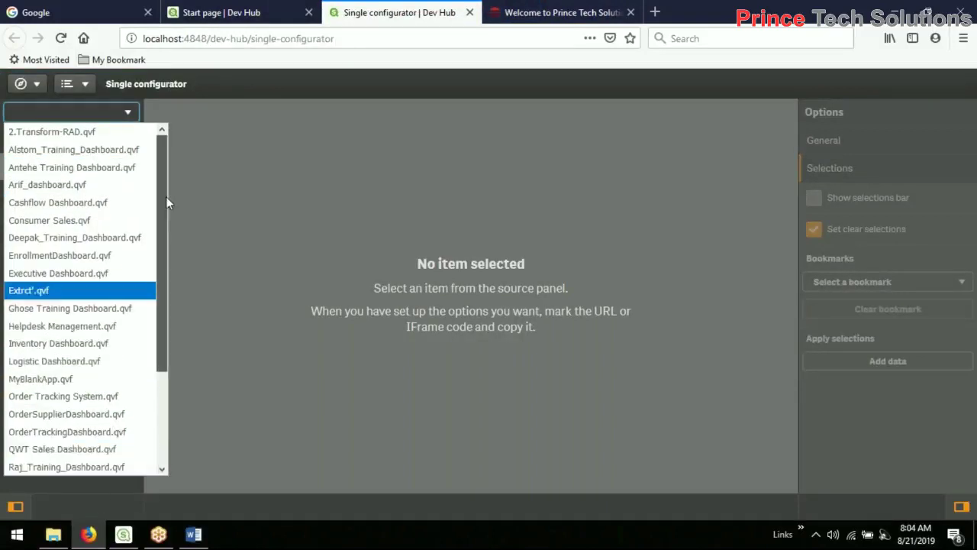
{"action": "scroll", "coordinate": [166, 225], "scroll_direction": "down", "scroll_amount": 3}
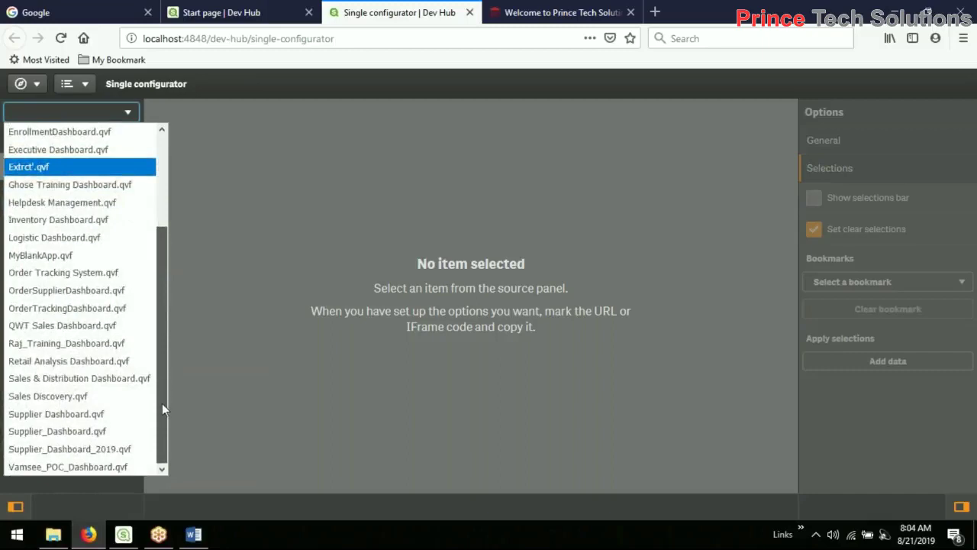
{"action": "scroll", "coordinate": [178, 306], "scroll_direction": "up", "scroll_amount": 2}
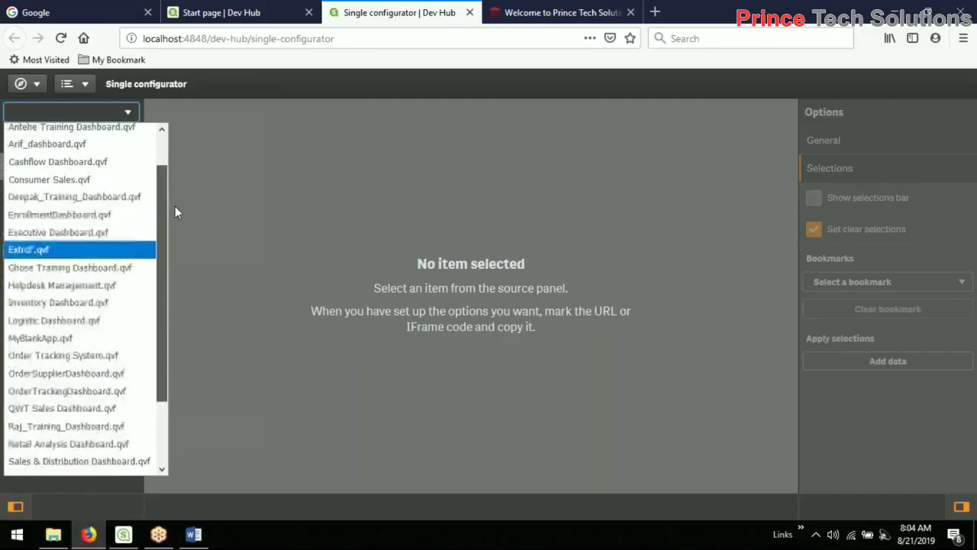
{"action": "scroll", "coordinate": [174, 206], "scroll_direction": "up", "scroll_amount": 1}
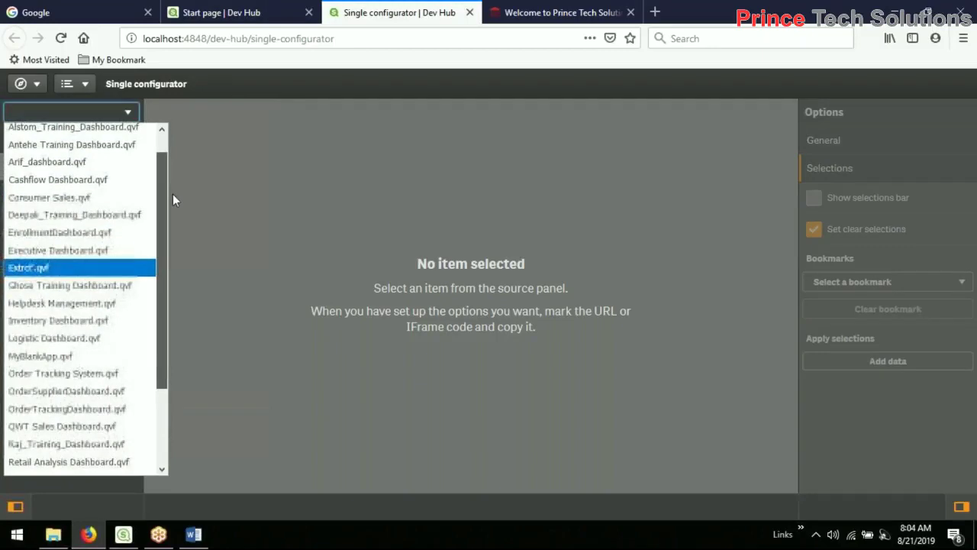
{"action": "scroll", "coordinate": [173, 197], "scroll_direction": "up", "scroll_amount": 1}
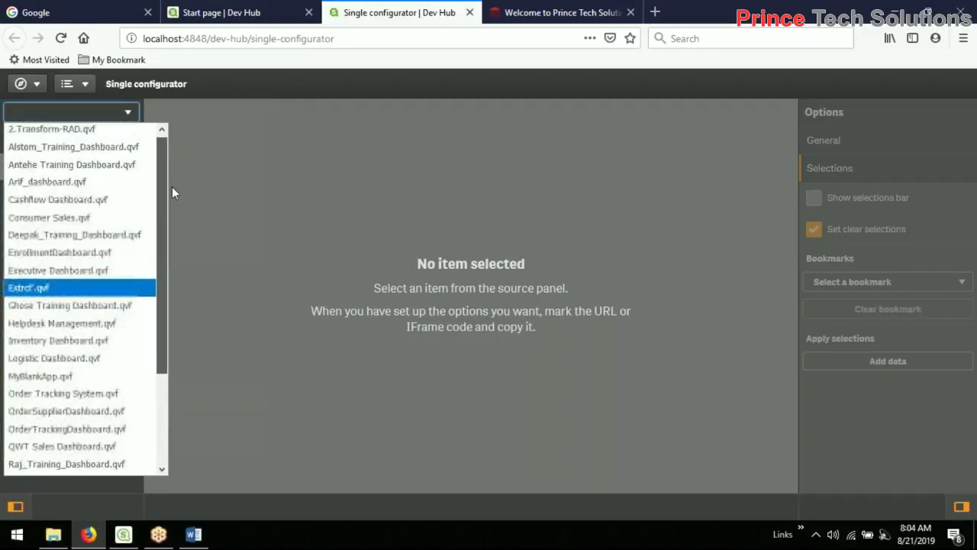
{"action": "left_click", "coordinate": [68, 166]}
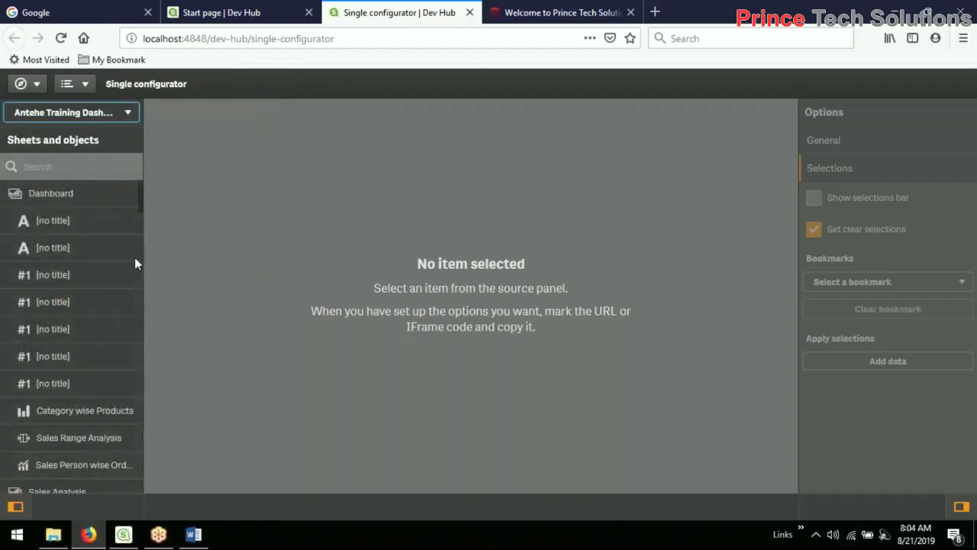
Preview the Category wise Products chart, then the Order Summary report table.
{"action": "left_click", "coordinate": [68, 224]}
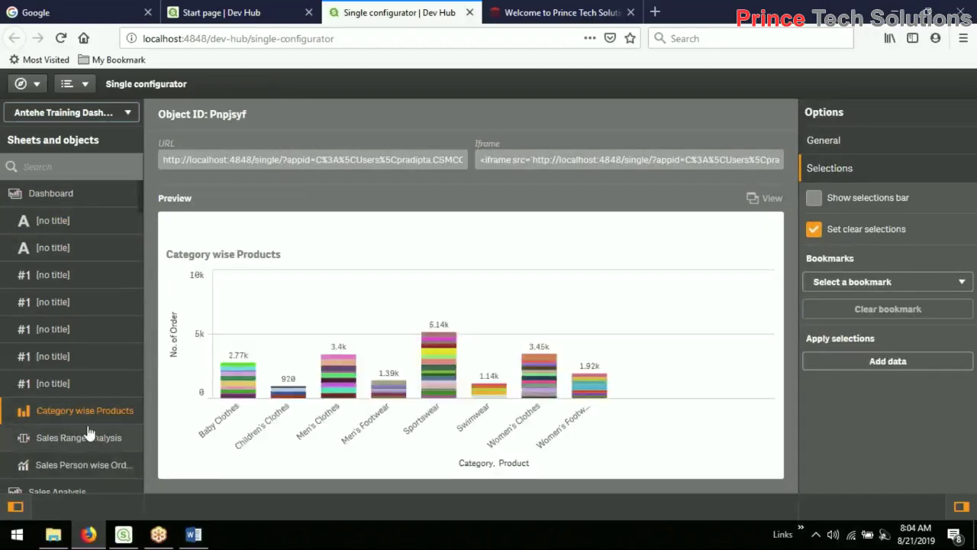
{"action": "scroll", "coordinate": [90, 433], "scroll_direction": "down", "scroll_amount": 2}
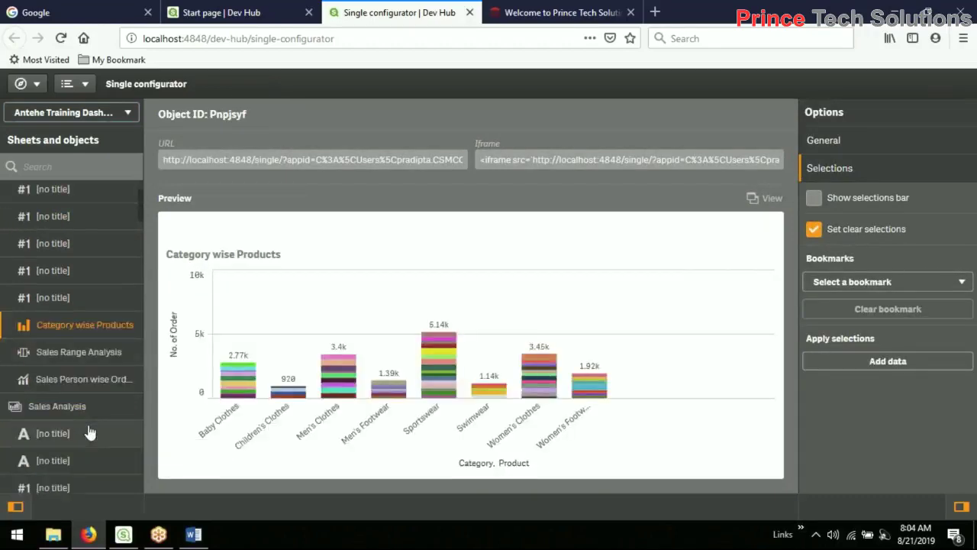
{"action": "scroll", "coordinate": [90, 433], "scroll_direction": "down", "scroll_amount": 8}
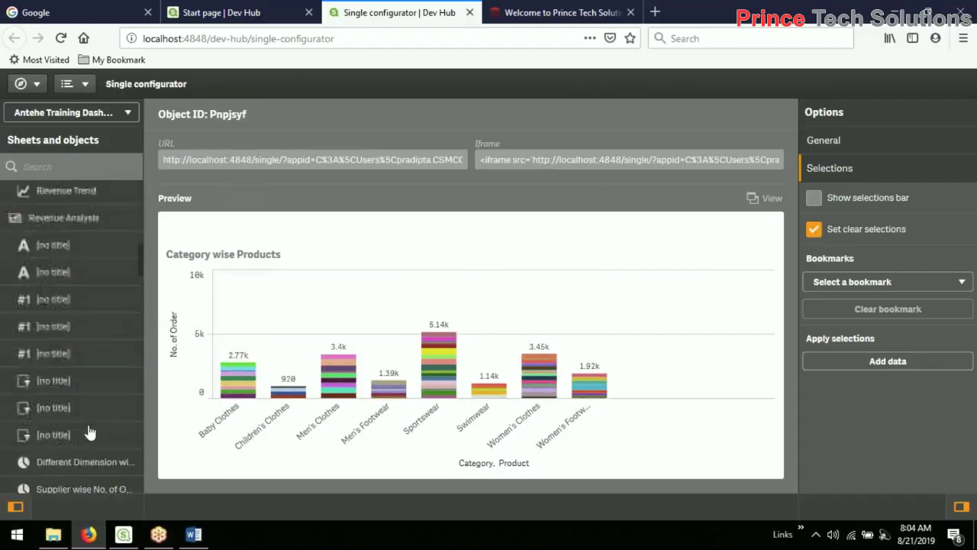
{"action": "scroll", "coordinate": [90, 433], "scroll_direction": "down", "scroll_amount": 10}
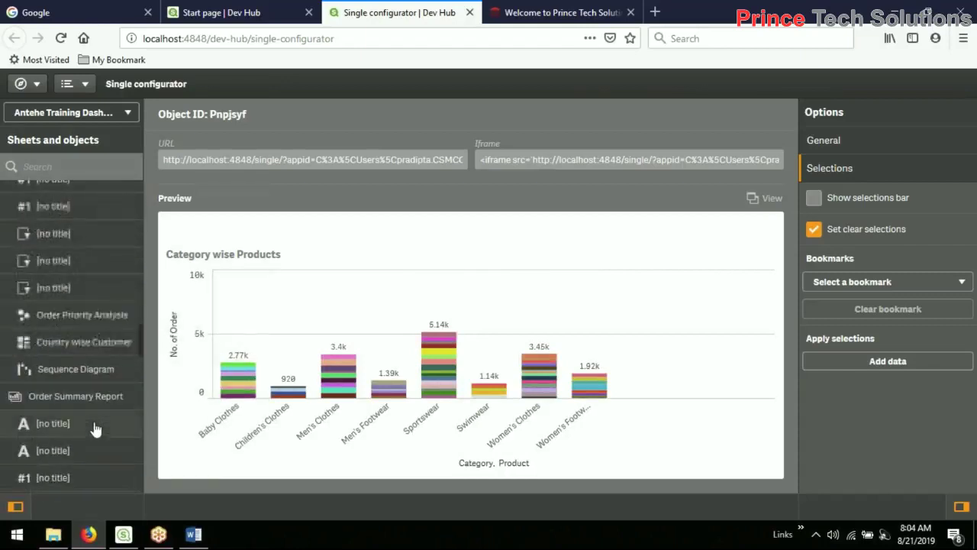
{"action": "scroll", "coordinate": [95, 430], "scroll_direction": "down", "scroll_amount": 3}
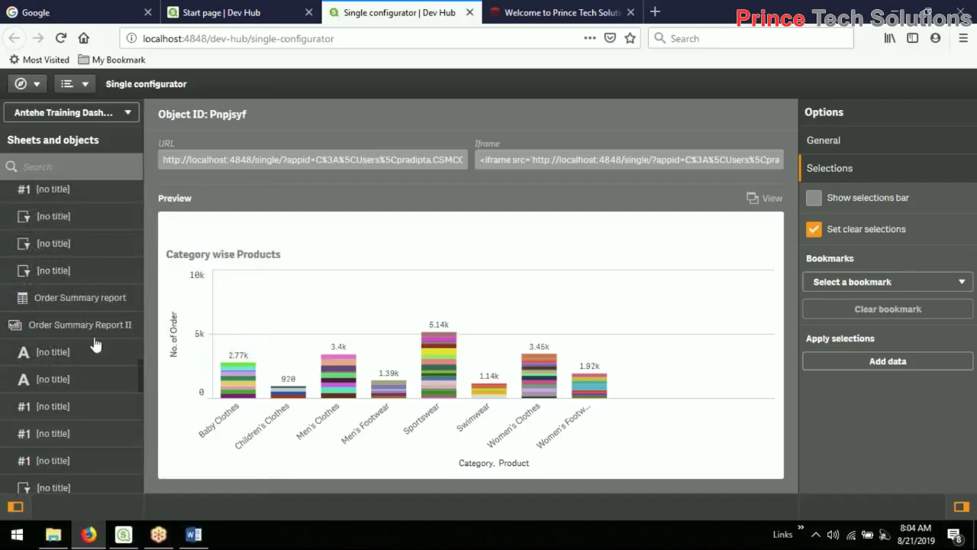
{"action": "left_click", "coordinate": [99, 299]}
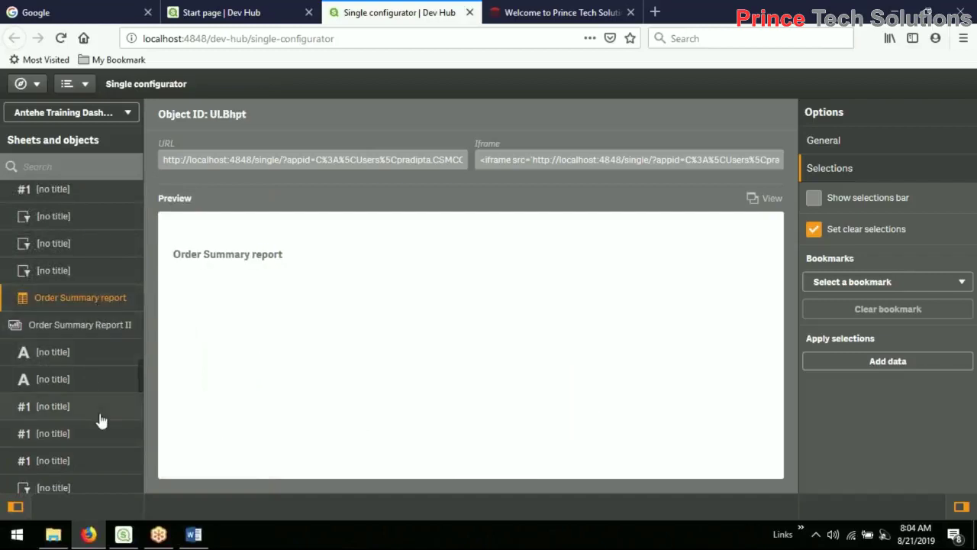
{"action": "scroll", "coordinate": [99, 416], "scroll_direction": "down", "scroll_amount": 5}
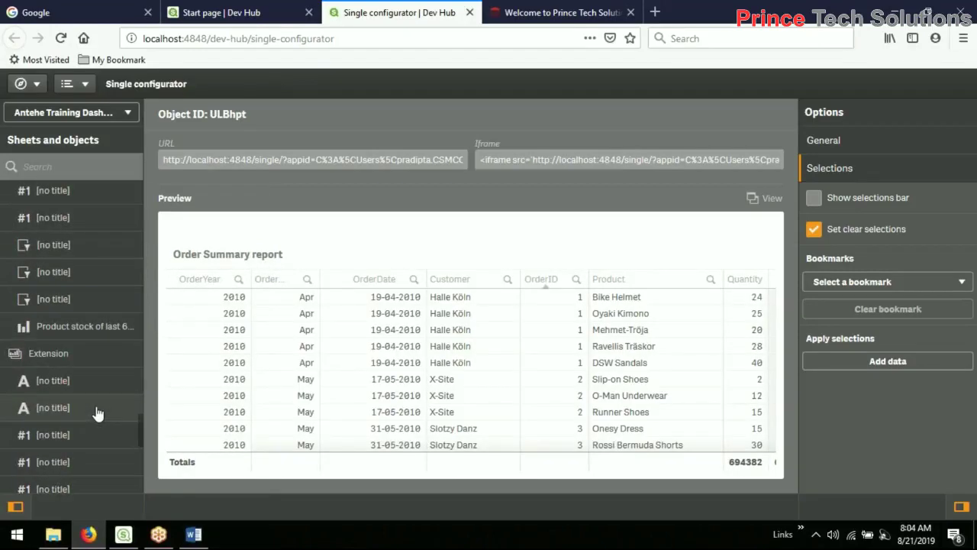
{"action": "scroll", "coordinate": [97, 413], "scroll_direction": "down", "scroll_amount": 5}
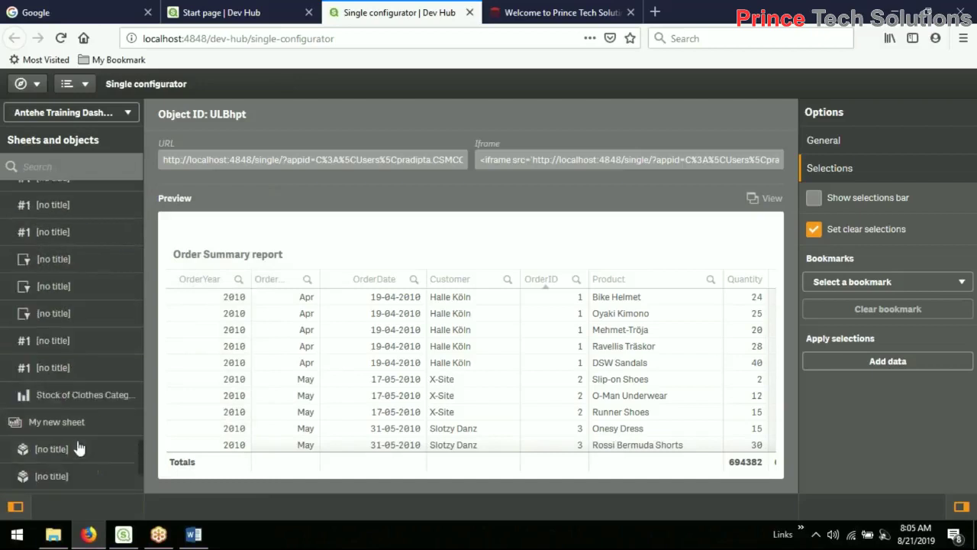
{"action": "scroll", "coordinate": [80, 447], "scroll_direction": "down", "scroll_amount": 3}
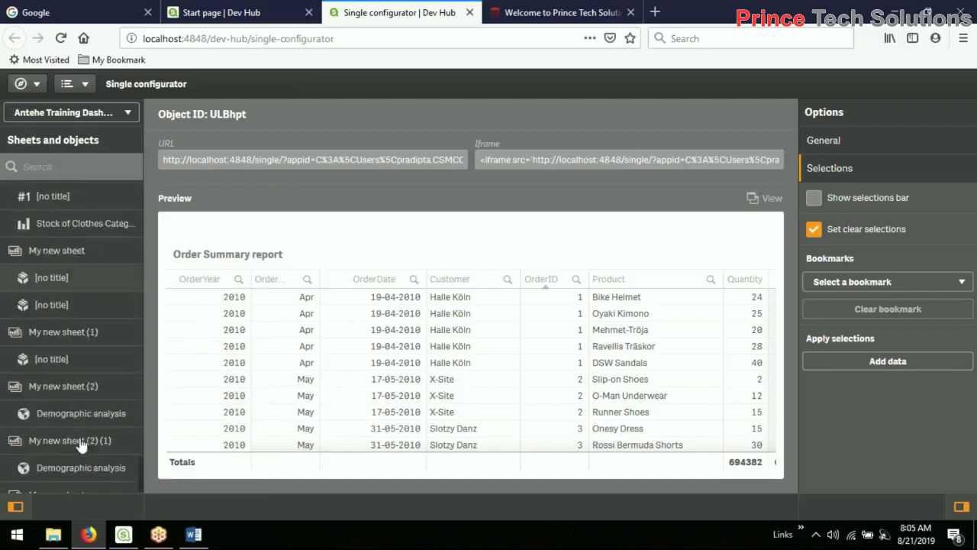
Switch to Alstom_Training_Dashboard.qvf and preview its MAtrix chart sheet.
{"action": "left_click", "coordinate": [77, 115]}
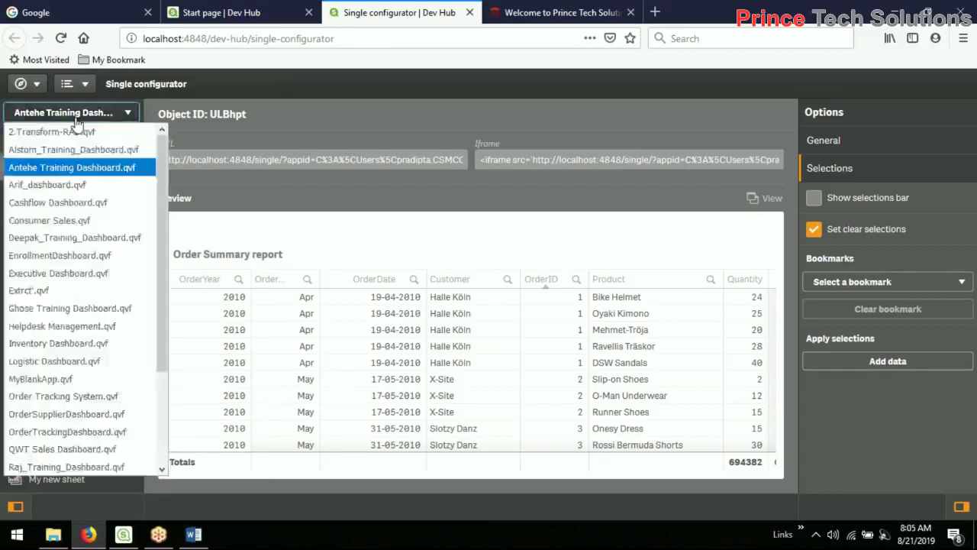
{"action": "left_click", "coordinate": [73, 150]}
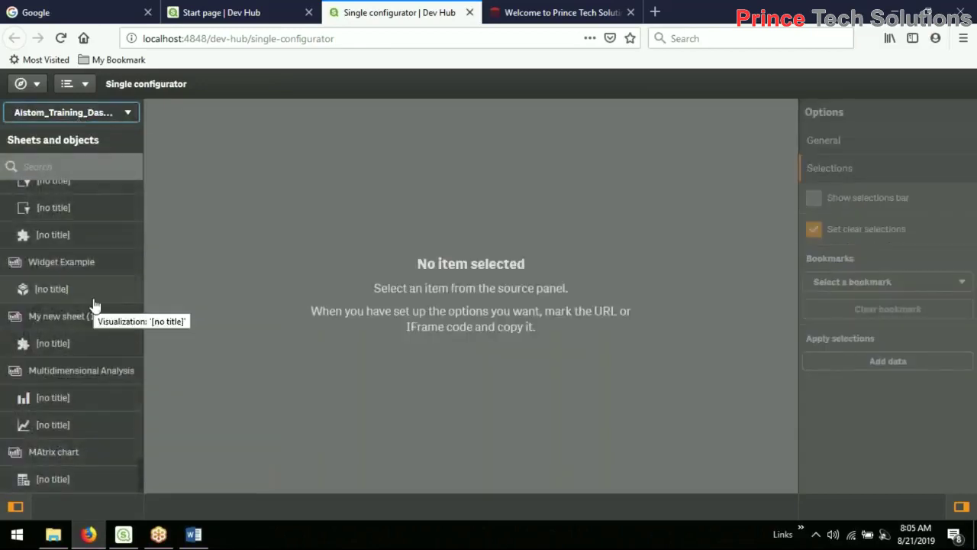
{"action": "left_click", "coordinate": [69, 457]}
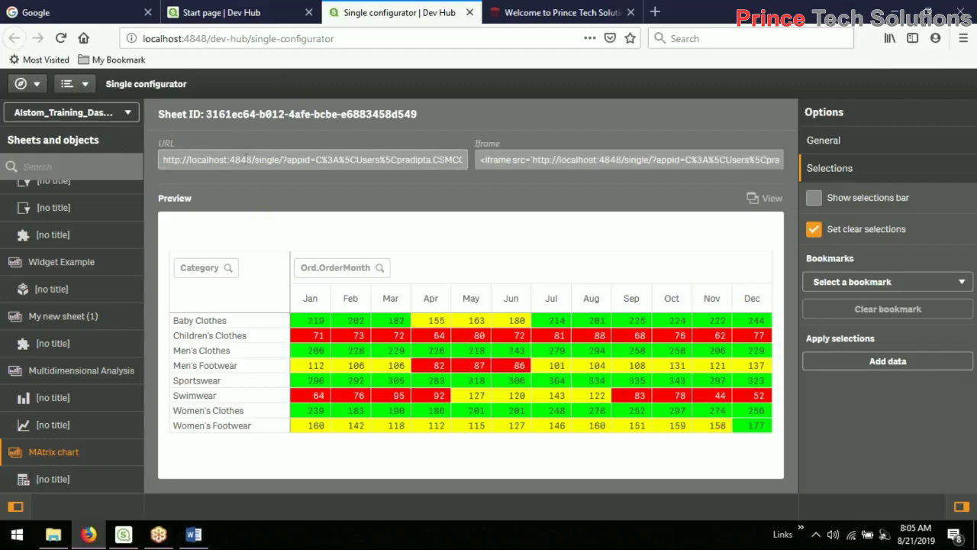
Copy the MAtrix chart's single-object URL and load it in a new browser tab.
{"action": "left_click", "coordinate": [251, 160]}
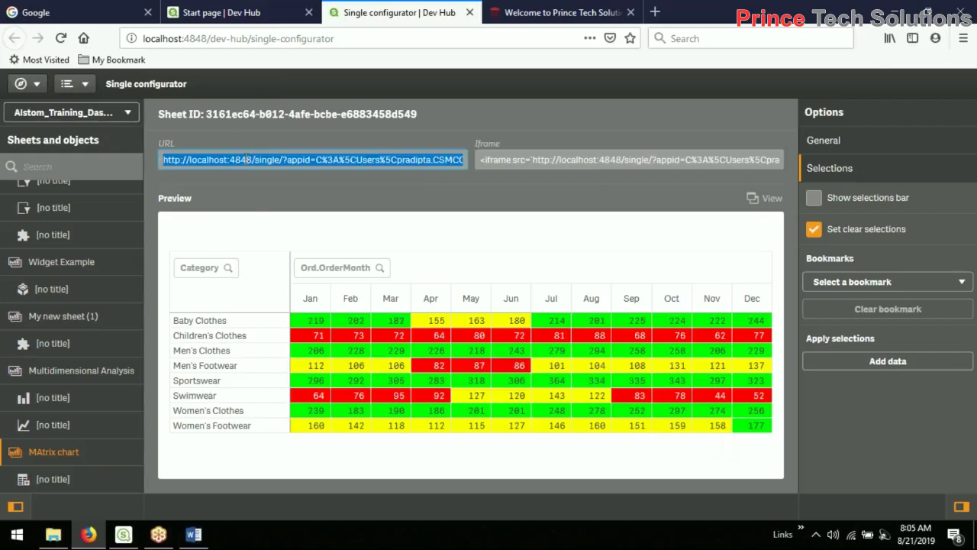
{"action": "right_click", "coordinate": [248, 160]}
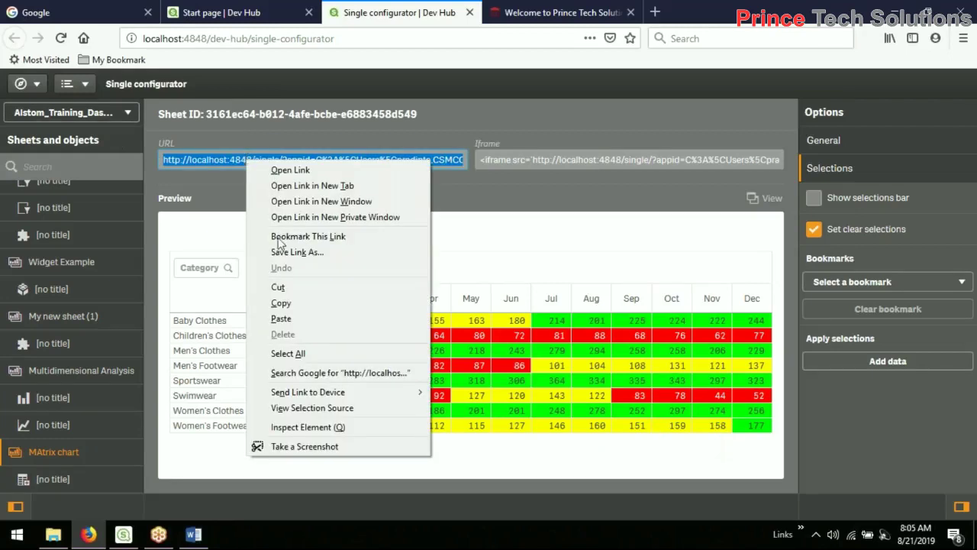
{"action": "left_click", "coordinate": [279, 267]}
{"action": "left_click", "coordinate": [655, 11]}
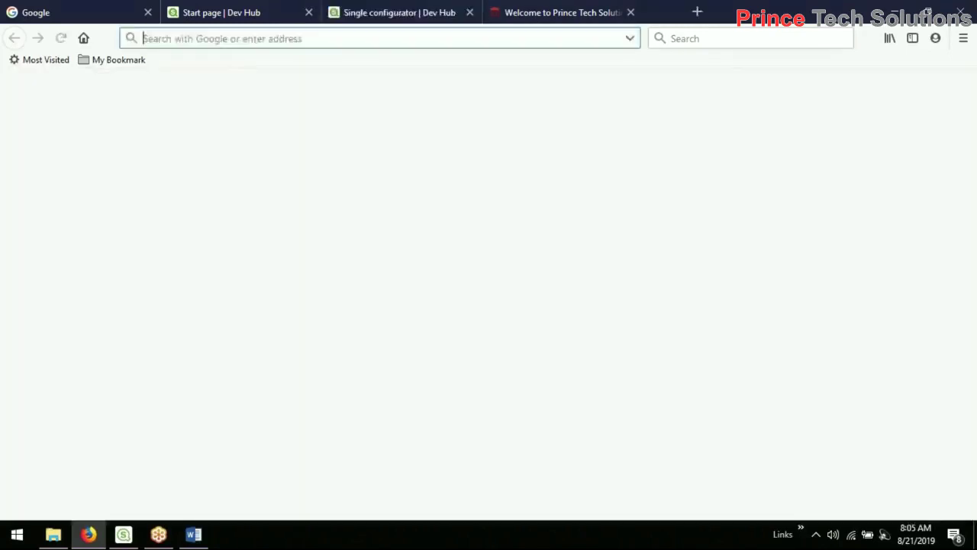
{"action": "right_click", "coordinate": [232, 41]}
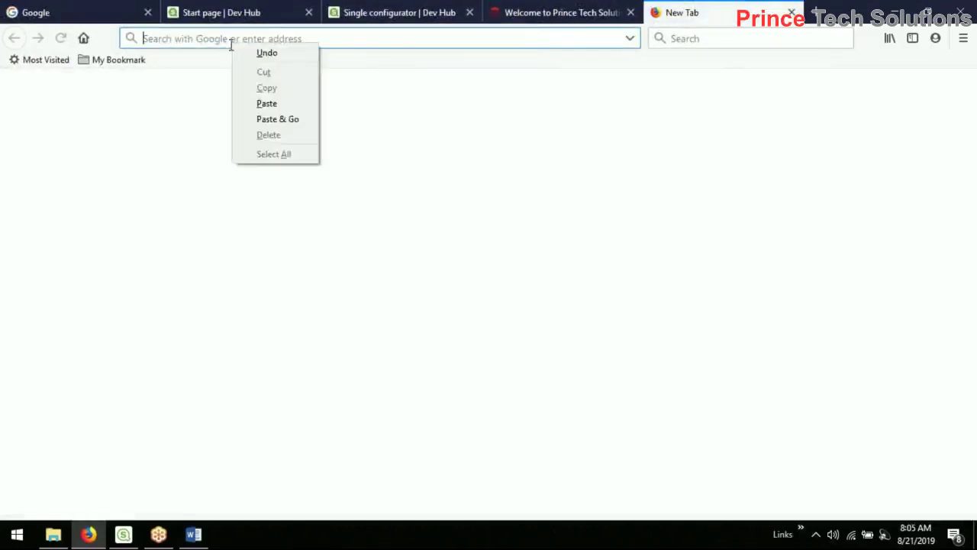
{"action": "left_click", "coordinate": [295, 120]}
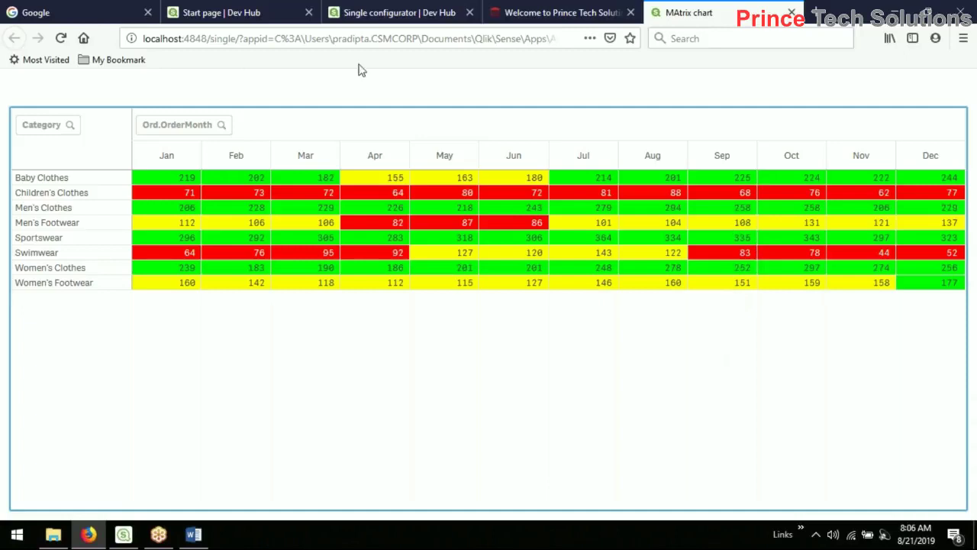
{"action": "left_click", "coordinate": [435, 42]}
Change opt=nointeraction to opt=interaction in the chart URL, reload, and select Children's Clothes.
{"action": "key", "text": "End"}
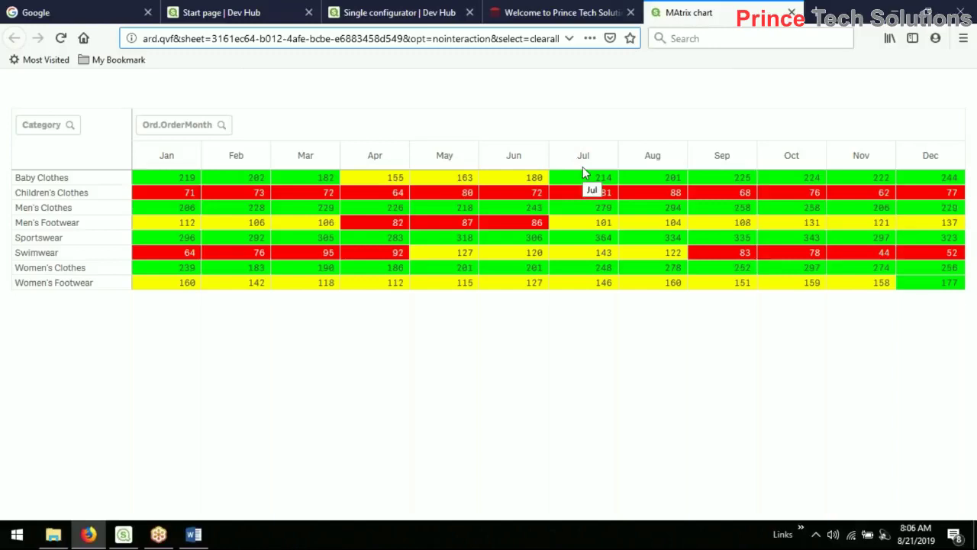
{"action": "key", "text": "BackSpace"}
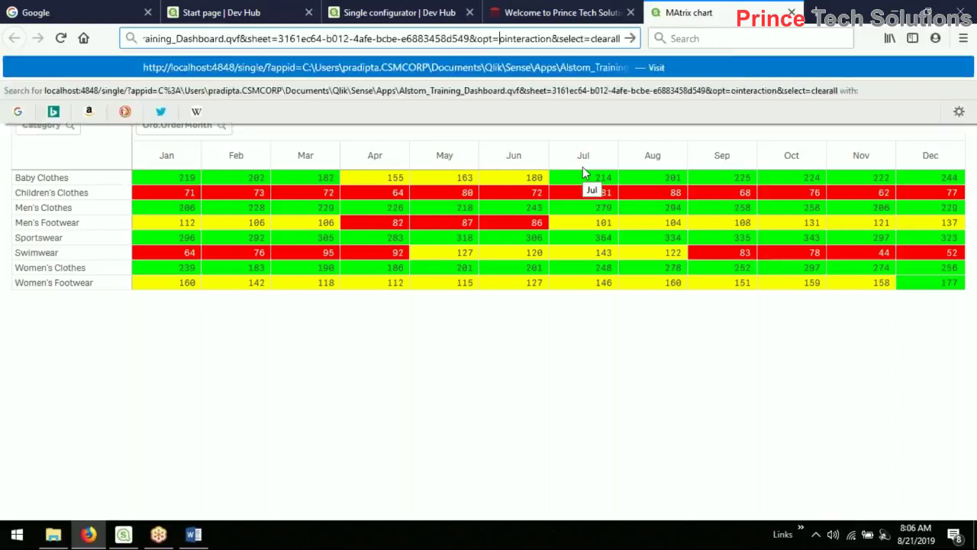
{"action": "key", "text": "Return"}
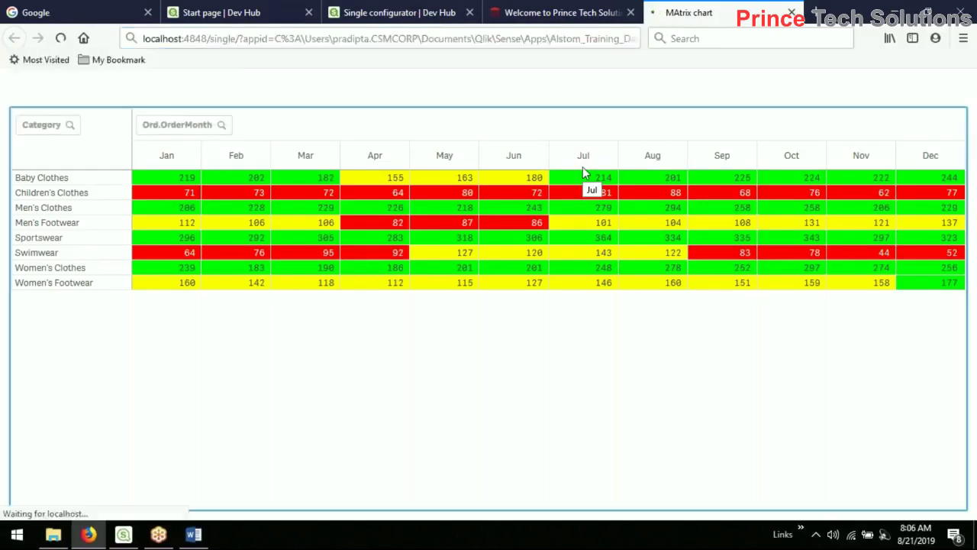
{"action": "left_click", "coordinate": [68, 196]}
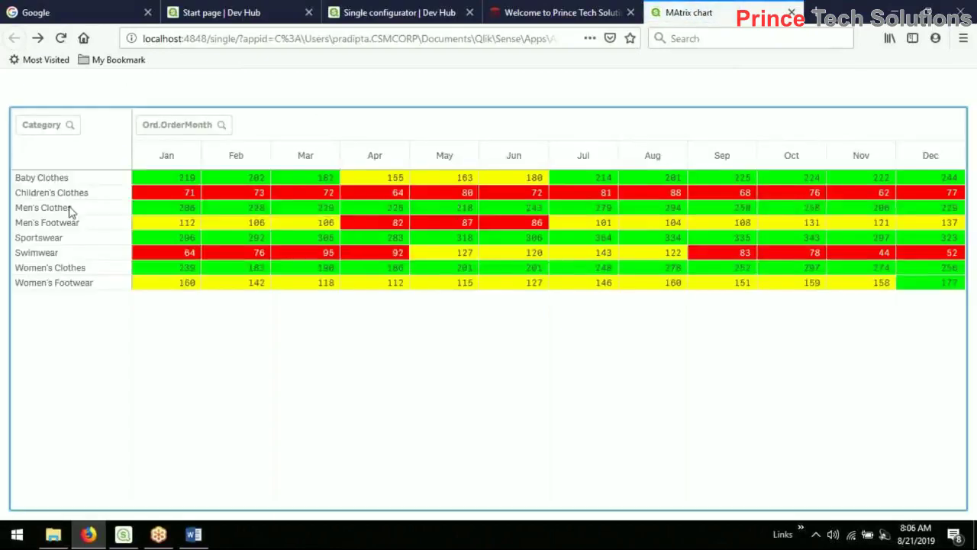
{"action": "left_click", "coordinate": [37, 38]}
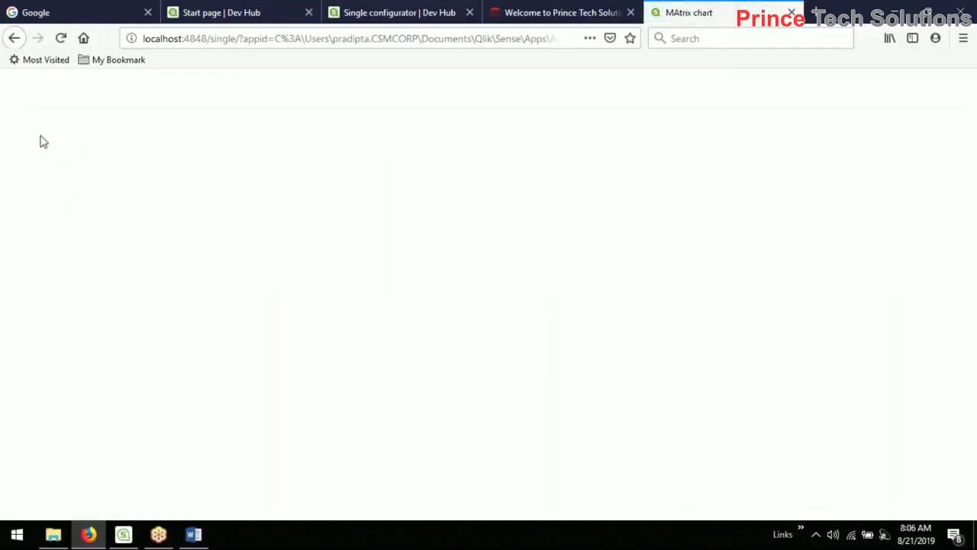
Select the Men's Clothes, Swimwear and Sportswear categories, then clear the selection.
{"action": "left_click", "coordinate": [44, 207]}
{"action": "left_click", "coordinate": [52, 253]}
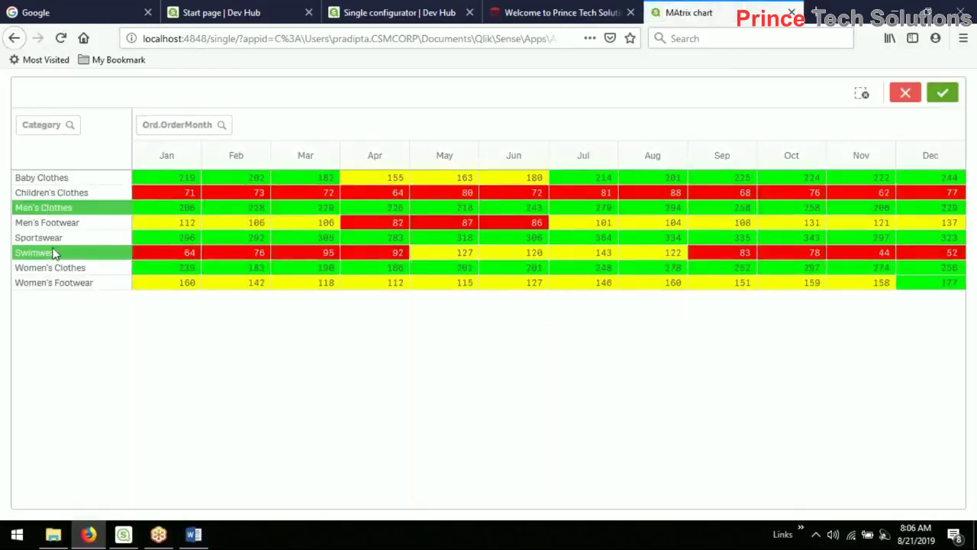
{"action": "left_click", "coordinate": [75, 238]}
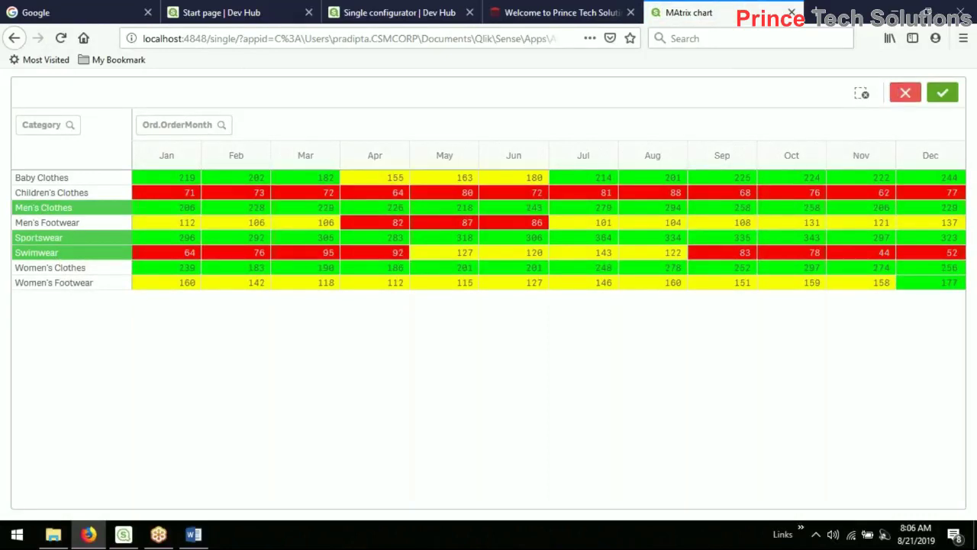
{"action": "left_click", "coordinate": [867, 97]}
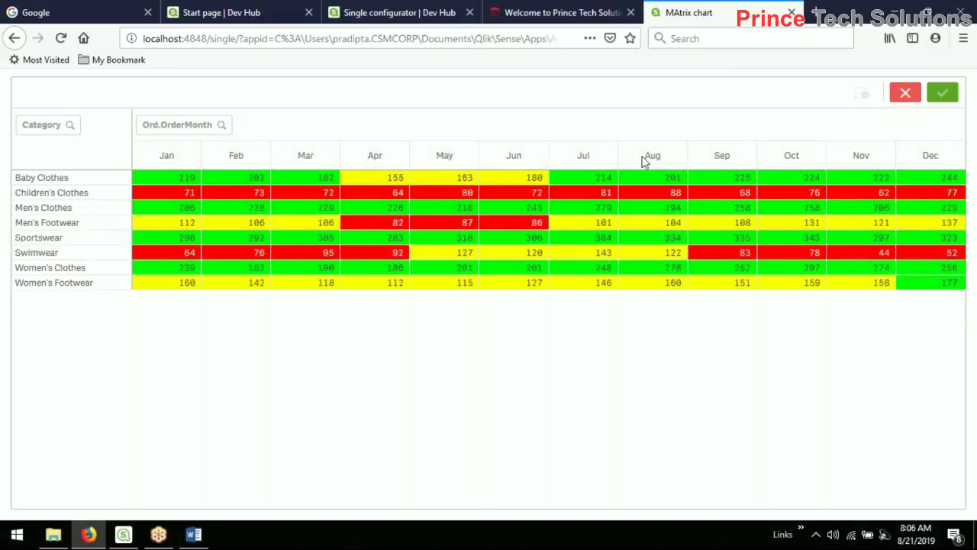
Select the Jul, Jun, Apr, May and Sep month columns, then clear them.
{"action": "left_click", "coordinate": [603, 156]}
{"action": "left_click", "coordinate": [485, 158]}
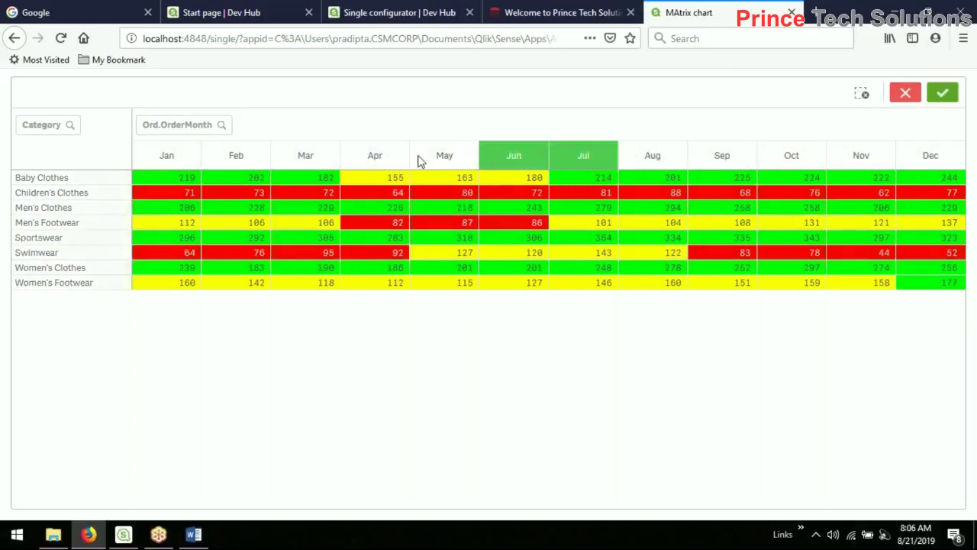
{"action": "left_click", "coordinate": [403, 160]}
{"action": "left_click", "coordinate": [447, 157]}
{"action": "left_click", "coordinate": [738, 157]}
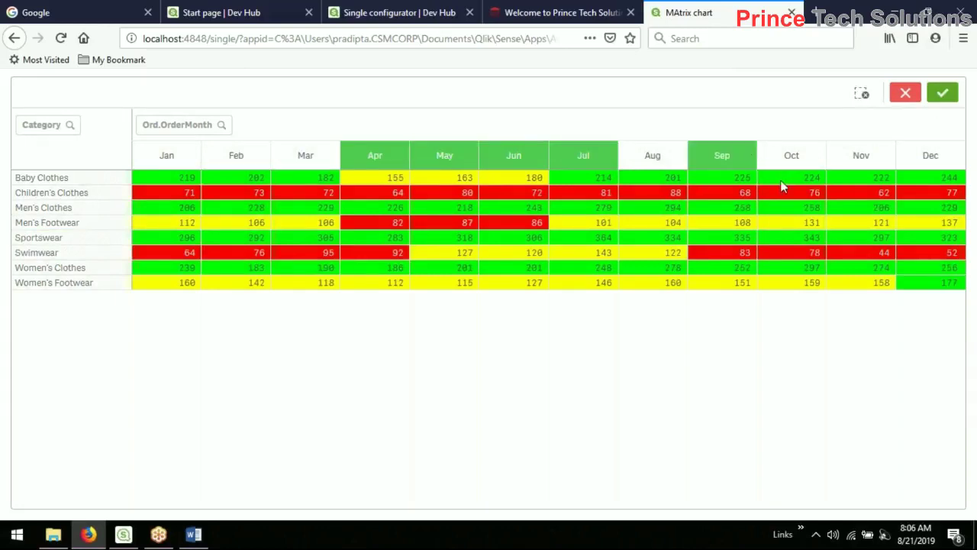
{"action": "left_click", "coordinate": [862, 93]}
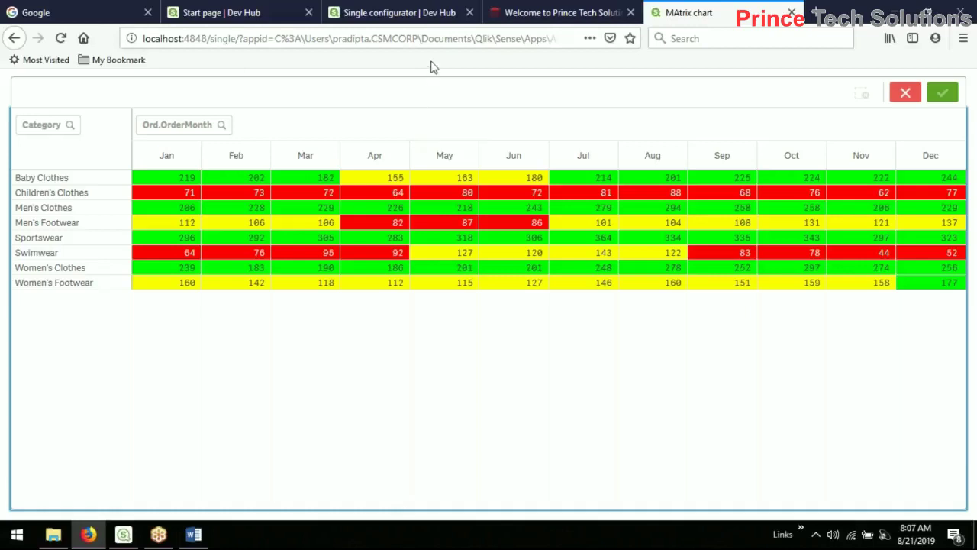
{"action": "left_click", "coordinate": [446, 34]}
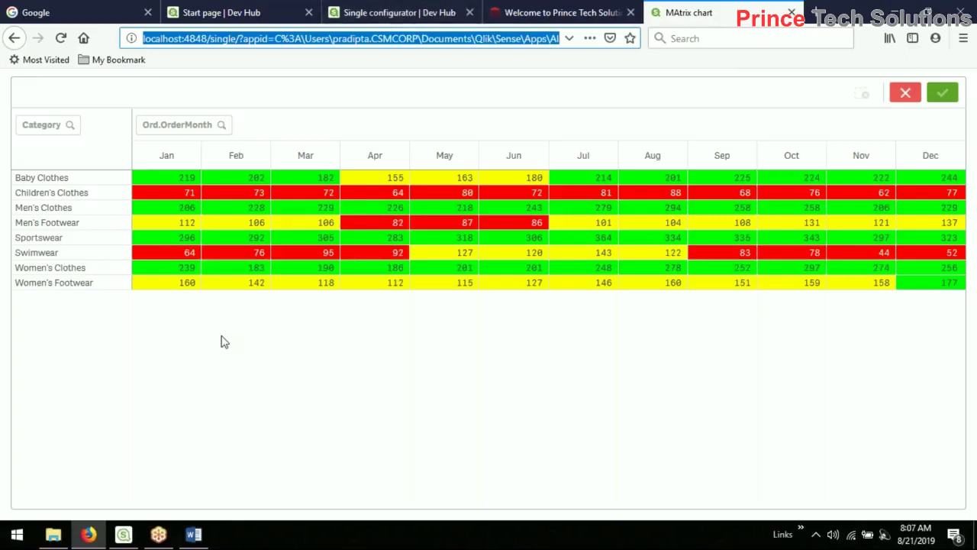
{"action": "left_click", "coordinate": [407, 9]}
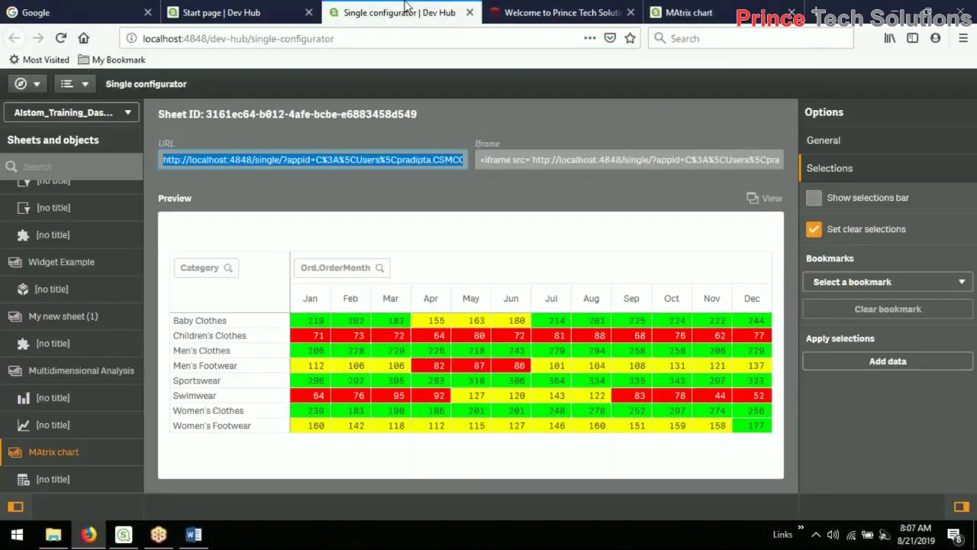
Inspect the MAtrix chart's generated URL, iframe source address and Sheet ID.
{"action": "left_click", "coordinate": [546, 162]}
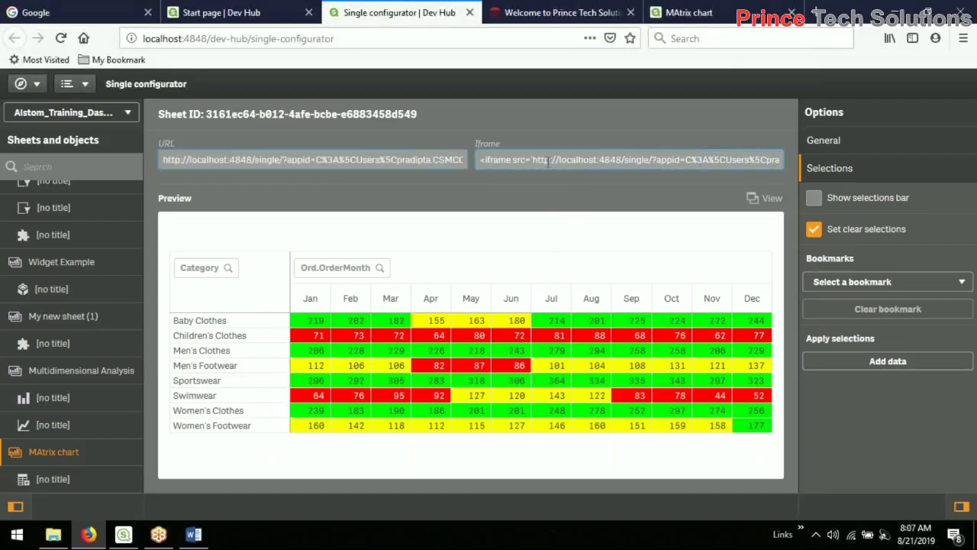
{"action": "left_click", "coordinate": [265, 161]}
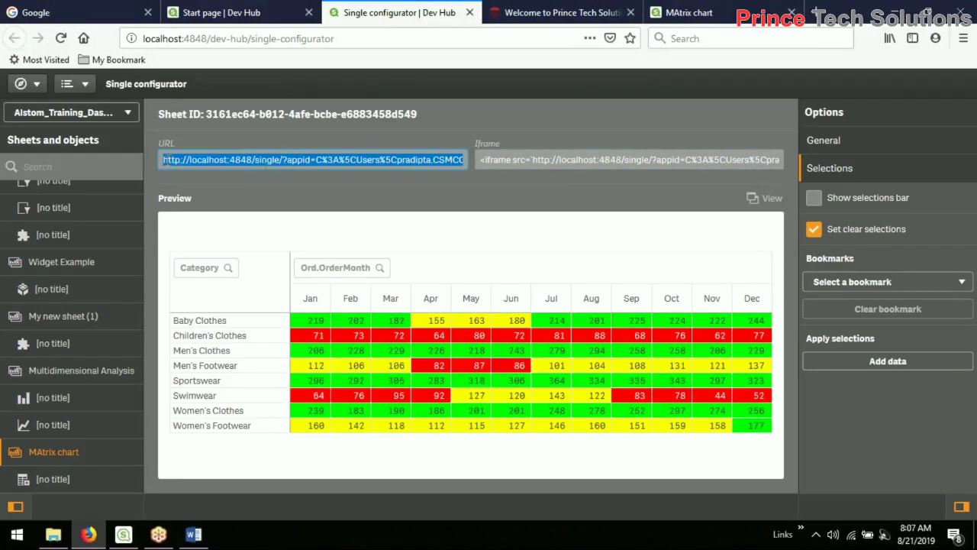
{"action": "left_click", "coordinate": [569, 162]}
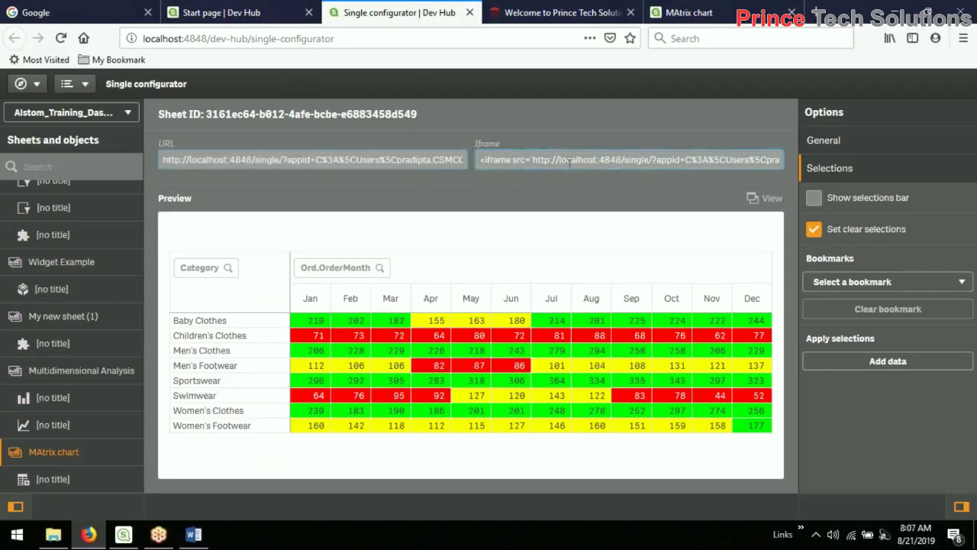
{"action": "double_click", "coordinate": [541, 161]}
{"action": "left_click_drag", "start_coordinate": [540, 160], "coordinate": [594, 160]}
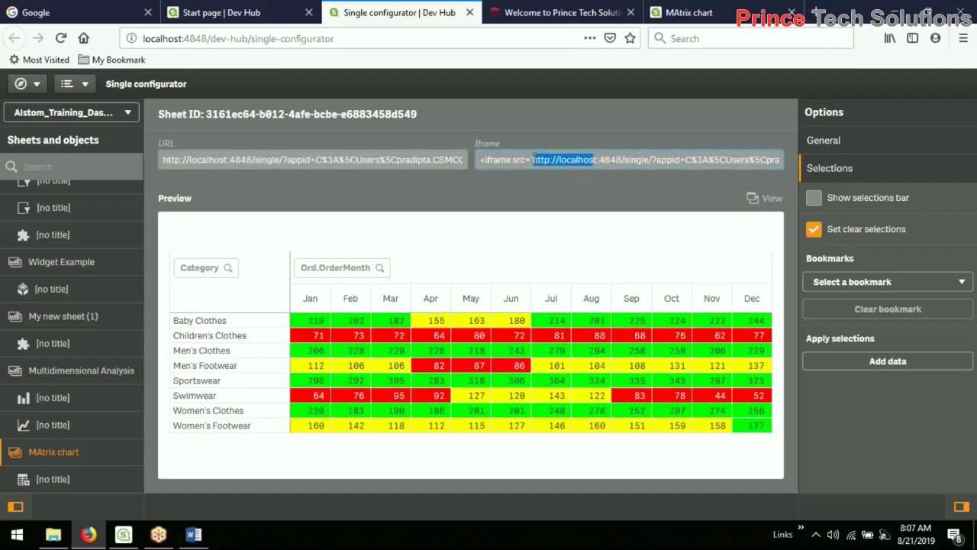
{"action": "left_click", "coordinate": [535, 159]}
{"action": "left_click_drag", "start_coordinate": [532, 159], "coordinate": [709, 160]}
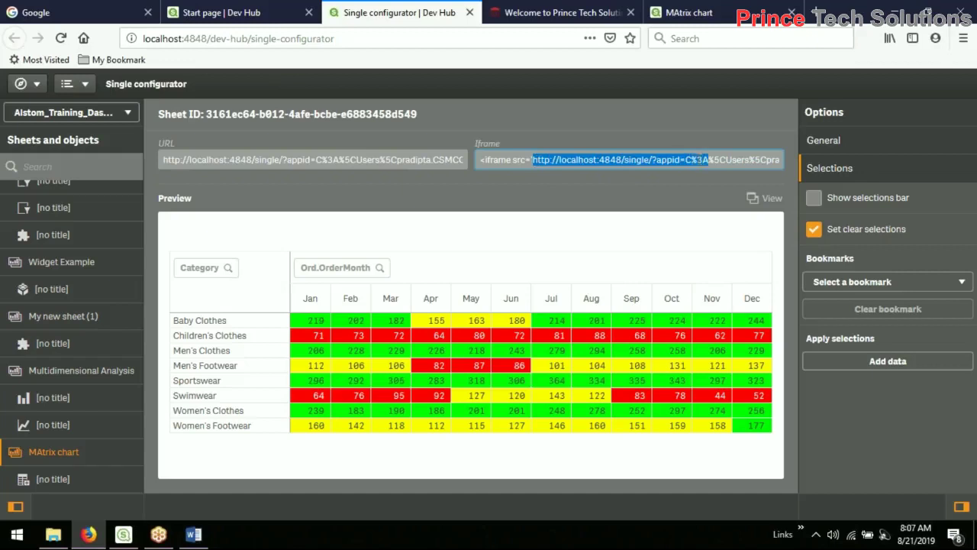
{"action": "left_click", "coordinate": [518, 160]}
{"action": "mouse_move", "coordinate": [483, 161]}
{"action": "left_mouse_down"}
{"action": "mouse_move", "coordinate": [665, 218]}
{"action": "mouse_move", "coordinate": [338, 234]}
{"action": "mouse_move", "coordinate": [694, 165]}
{"action": "mouse_move", "coordinate": [399, 239]}
{"action": "mouse_move", "coordinate": [484, 160]}
{"action": "left_mouse_up"}
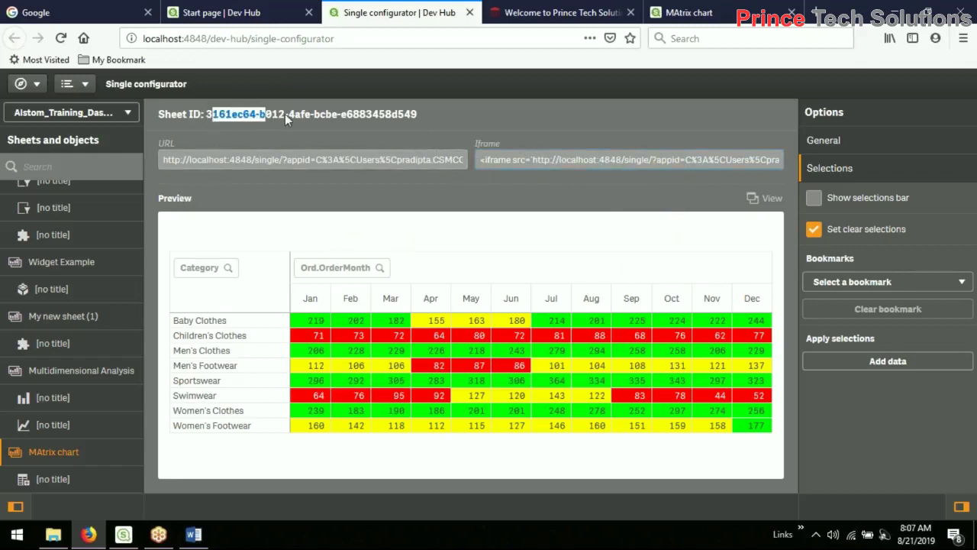
{"action": "left_click_drag", "start_coordinate": [285, 114], "coordinate": [400, 114]}
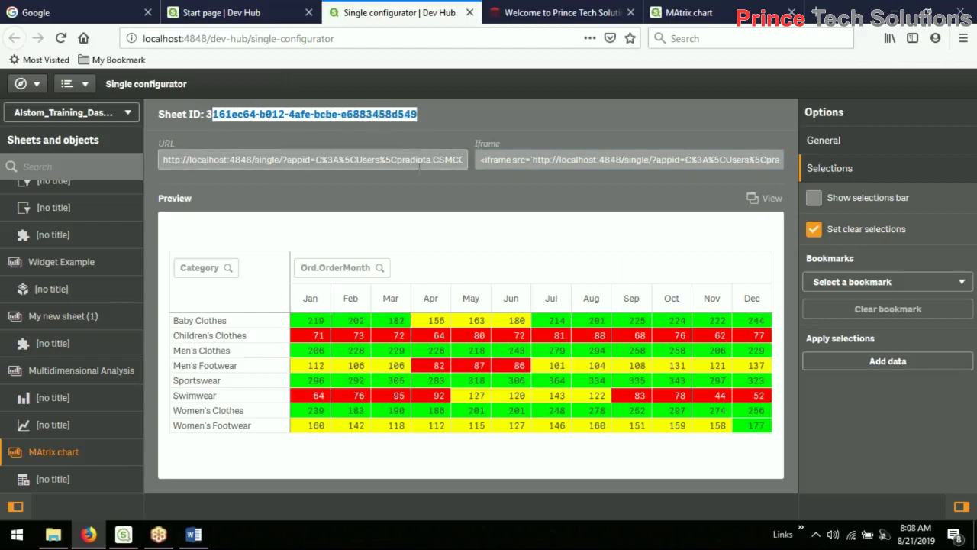
Highlight the Sheet ID and the full iframe embed code, then go to the Prince Tech Solutions tab.
{"action": "double_click", "coordinate": [214, 114]}
{"action": "left_click_drag", "start_coordinate": [288, 111], "coordinate": [417, 108]}
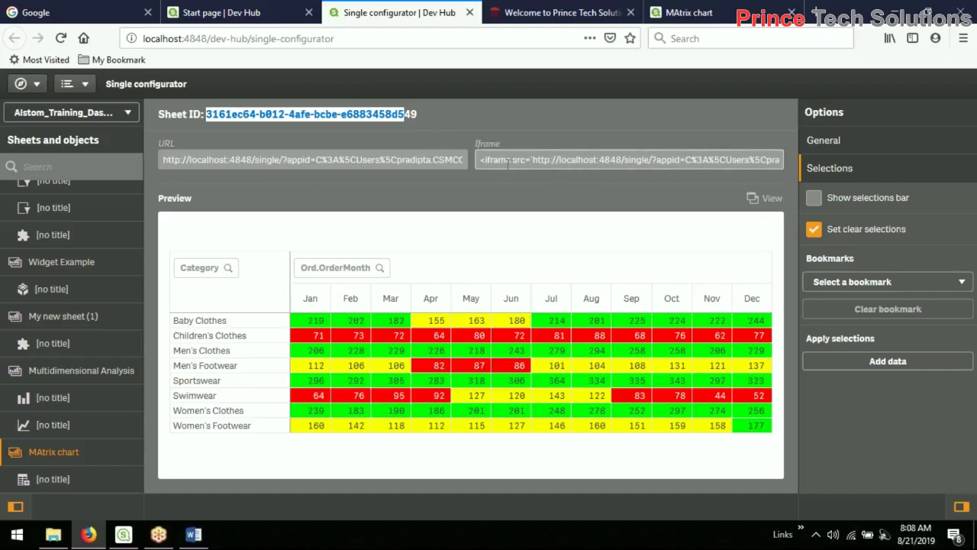
{"action": "left_click_drag", "start_coordinate": [487, 162], "coordinate": [964, 163]}
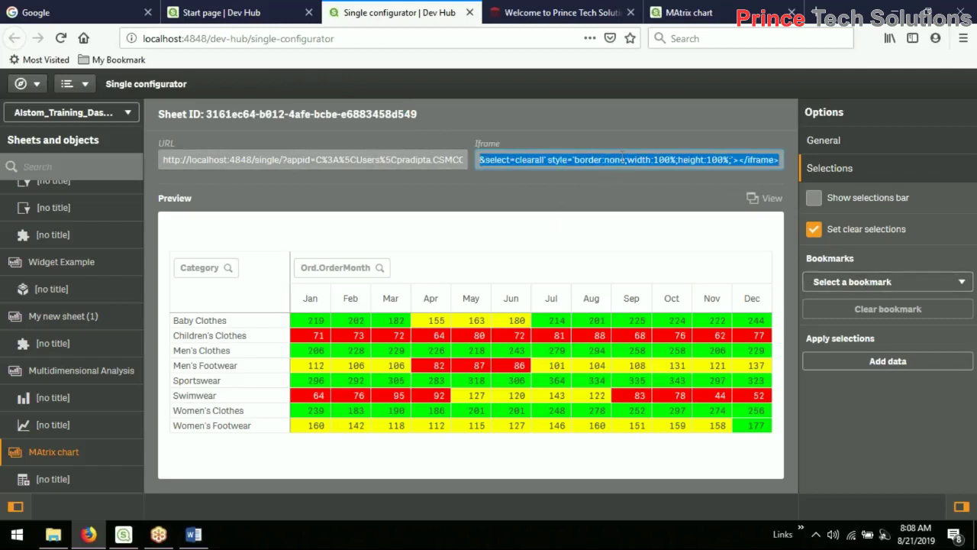
{"action": "left_click", "coordinate": [530, 9]}
Switch to the Welcome to Prince Tech Solutions homepage and scroll through it.
{"action": "left_click", "coordinate": [530, 9]}
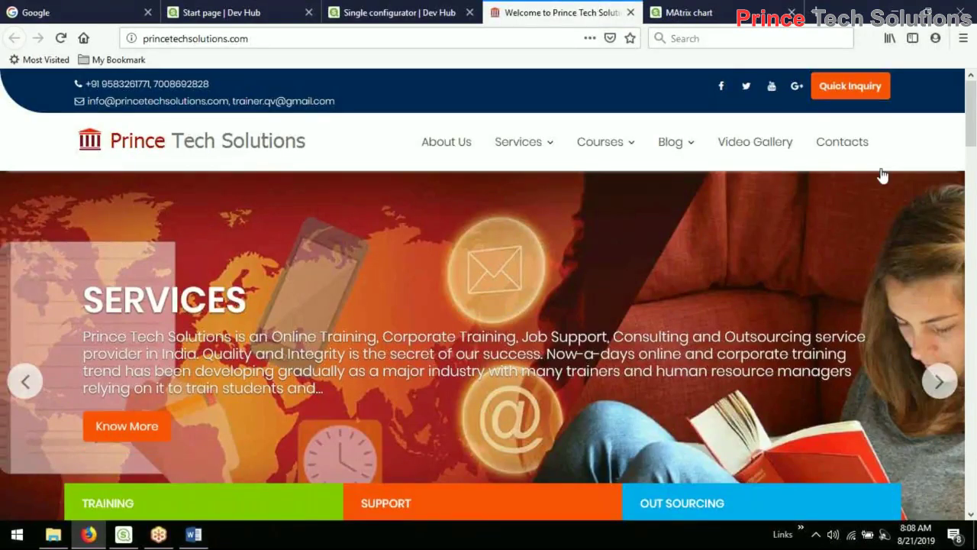
{"action": "scroll", "coordinate": [947, 135], "scroll_direction": "down", "scroll_amount": 1}
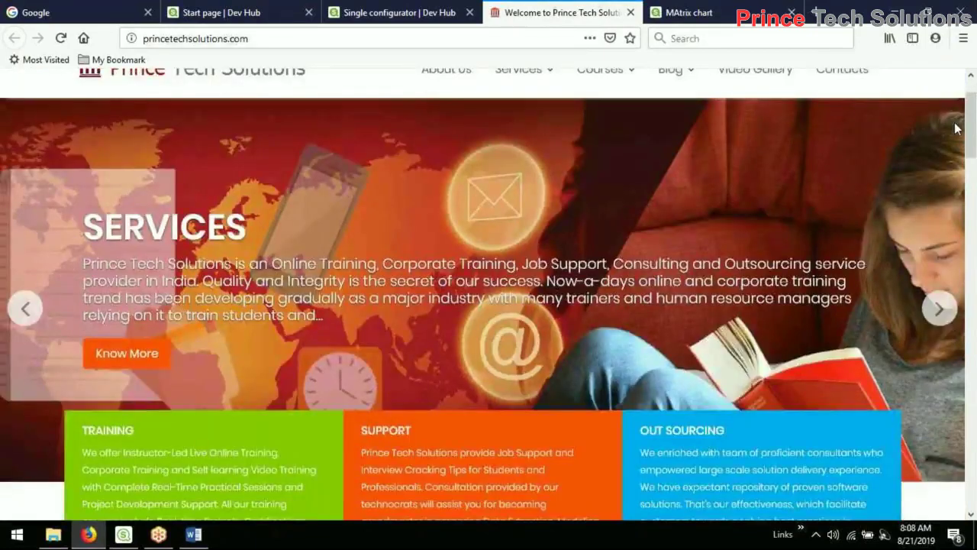
{"action": "scroll", "coordinate": [956, 128], "scroll_direction": "down", "scroll_amount": 15}
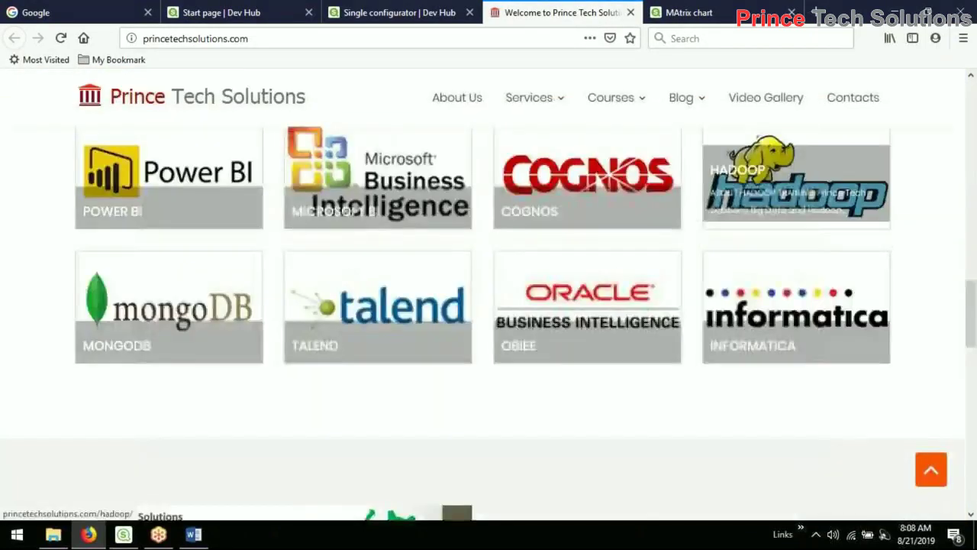
{"action": "scroll", "coordinate": [483, 284], "scroll_direction": "down", "scroll_amount": 4}
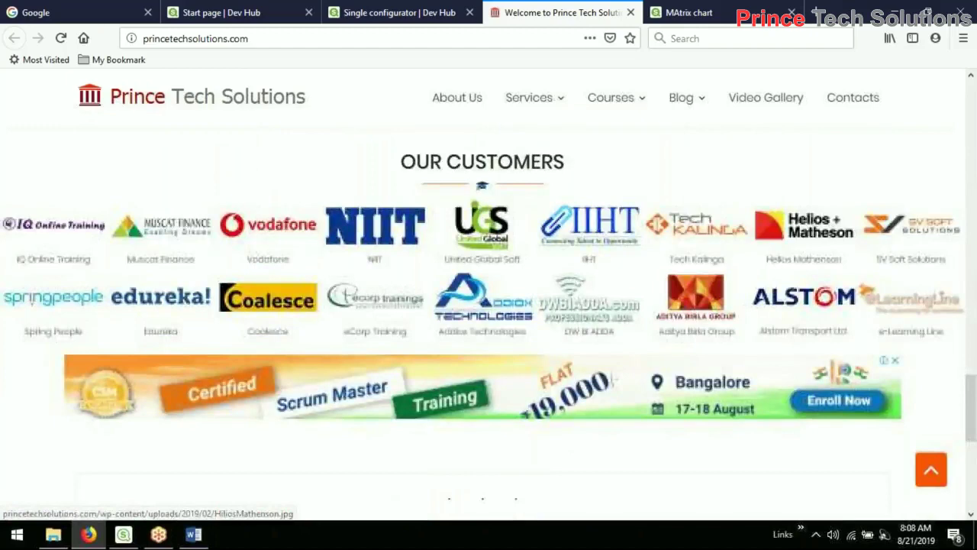
{"action": "scroll", "coordinate": [613, 375], "scroll_direction": "down", "scroll_amount": 3}
{"action": "scroll", "coordinate": [613, 375], "scroll_direction": "up", "scroll_amount": 3}
{"action": "scroll", "coordinate": [488, 306], "scroll_direction": "up", "scroll_amount": 5}
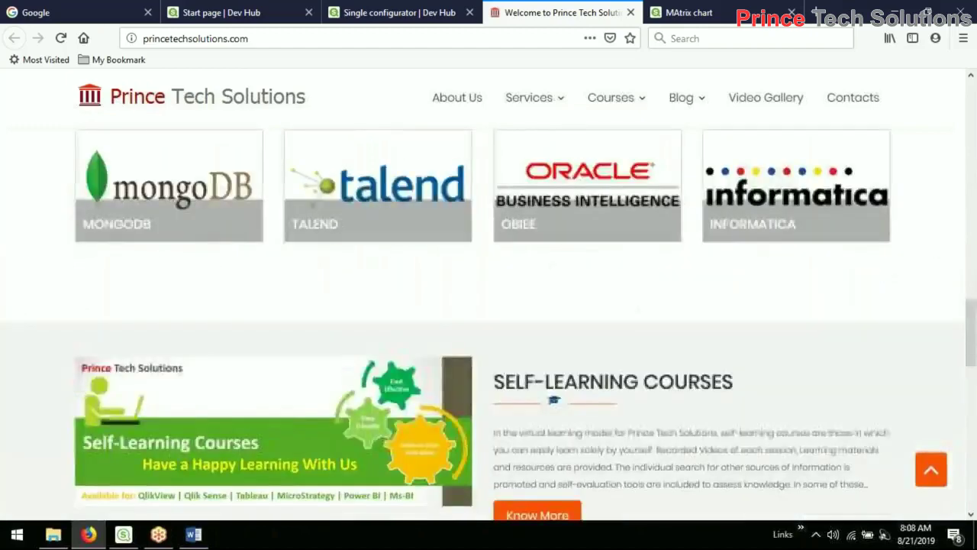
{"action": "scroll", "coordinate": [489, 305], "scroll_direction": "up", "scroll_amount": 4}
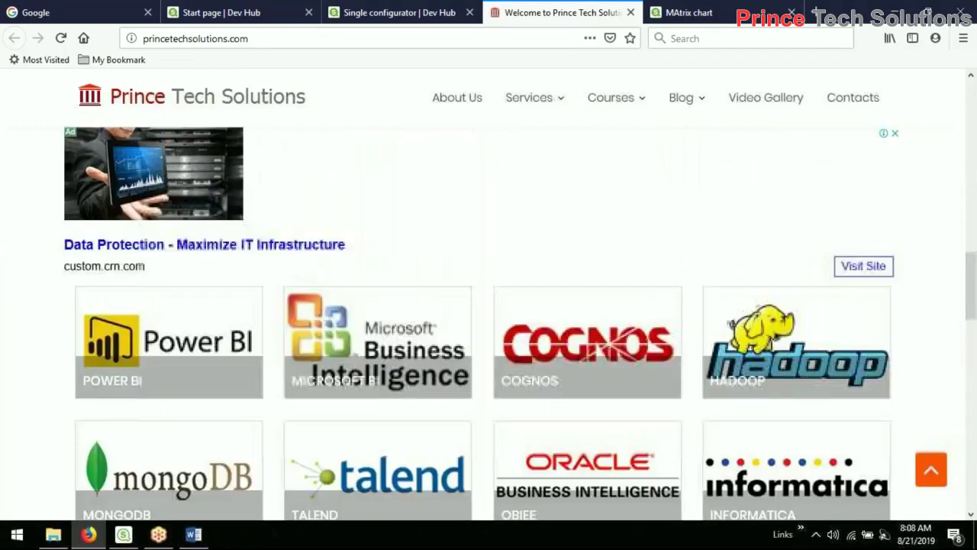
Finish browsing the homepage and return to the standalone MAtrix chart tab.
{"action": "scroll", "coordinate": [489, 306], "scroll_direction": "down", "scroll_amount": 10}
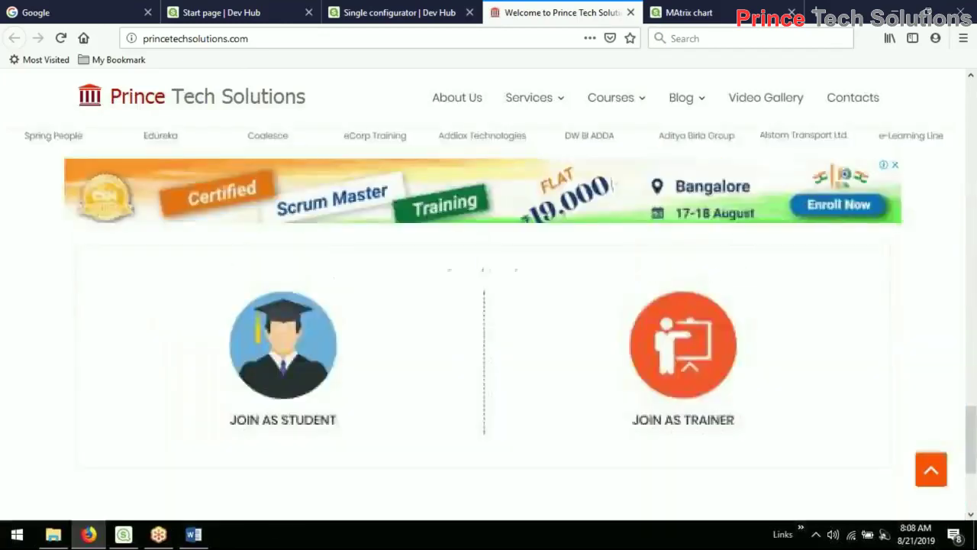
{"action": "scroll", "coordinate": [482, 319], "scroll_direction": "up", "scroll_amount": 2}
{"action": "left_click", "coordinate": [382, 38]}
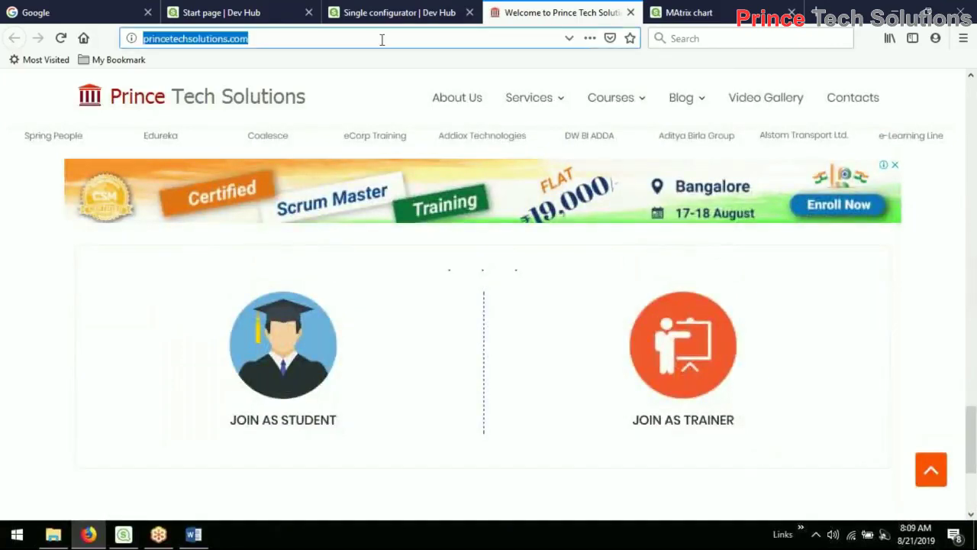
{"action": "left_click", "coordinate": [682, 13]}
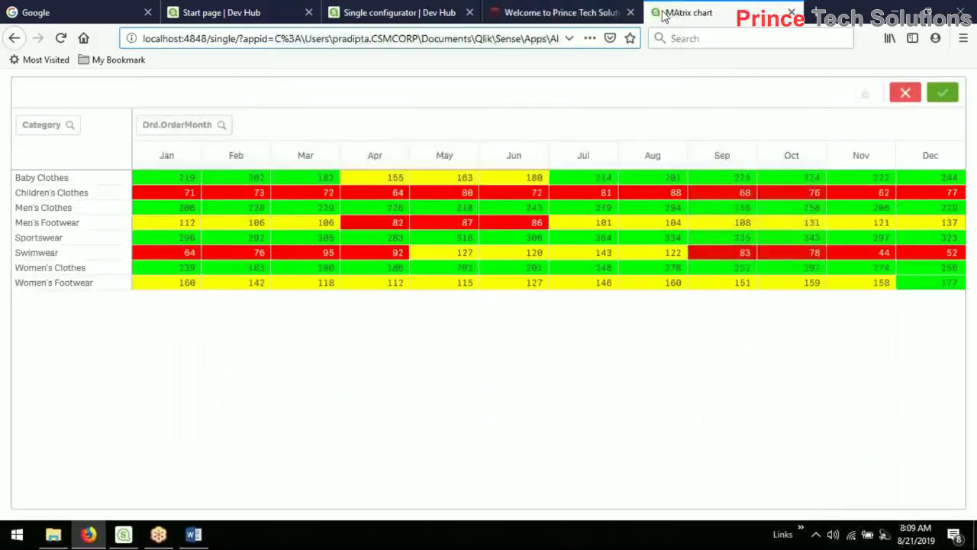
Replace the chart tab's address with the autocompleted princetechsolutions.com WordPress login address.
{"action": "left_click", "coordinate": [568, 40]}
{"action": "left_click", "coordinate": [490, 40]}
{"action": "type", "text": "p"}
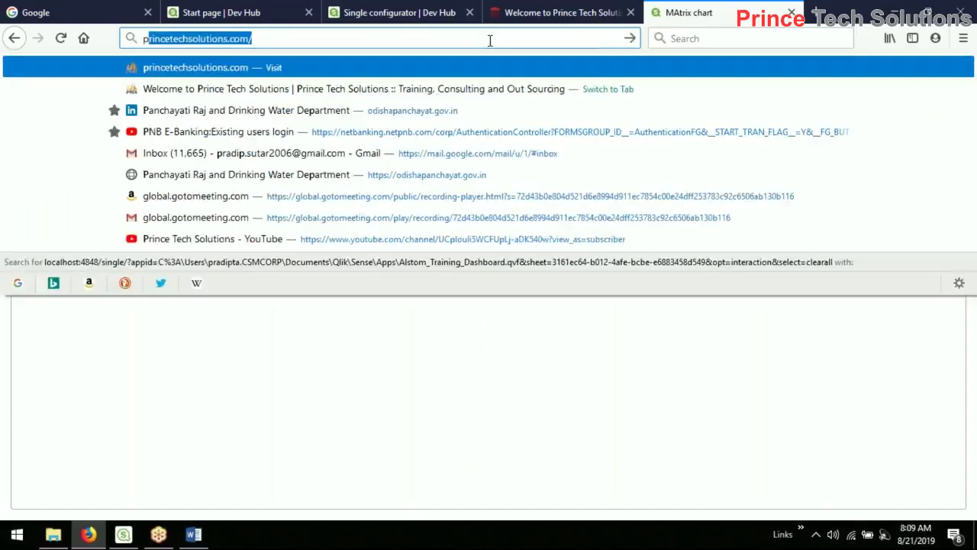
{"action": "type", "text": "rin"}
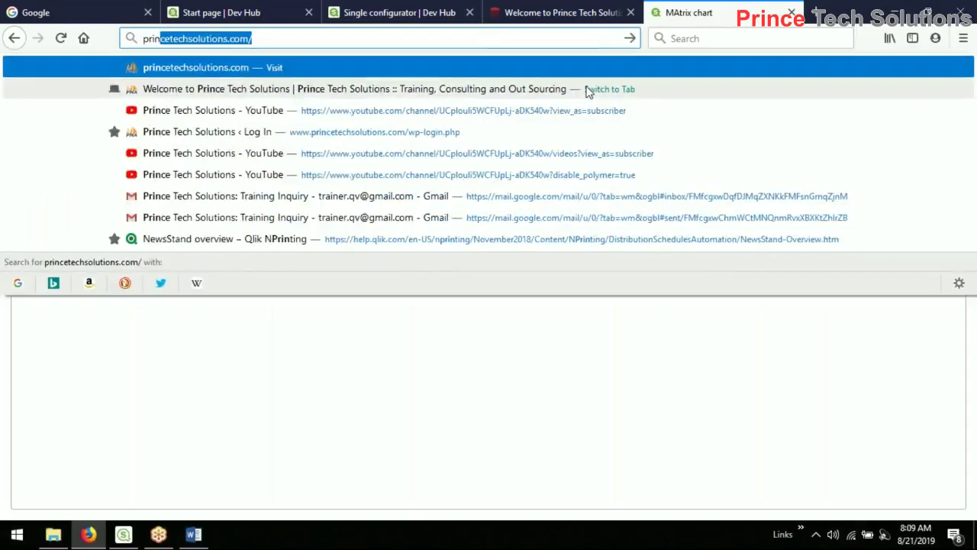
{"action": "key", "text": "Right"}
{"action": "type", "text": "w"}
{"action": "key", "text": "Return"}
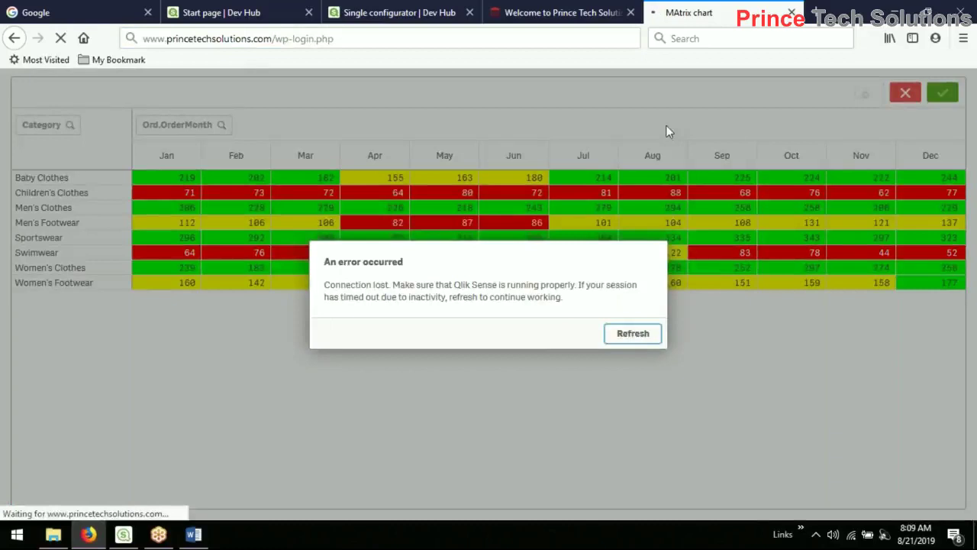
Reload and go to the suggested princetechsolutions.com address to reach the login form.
{"action": "key", "text": "F5"}
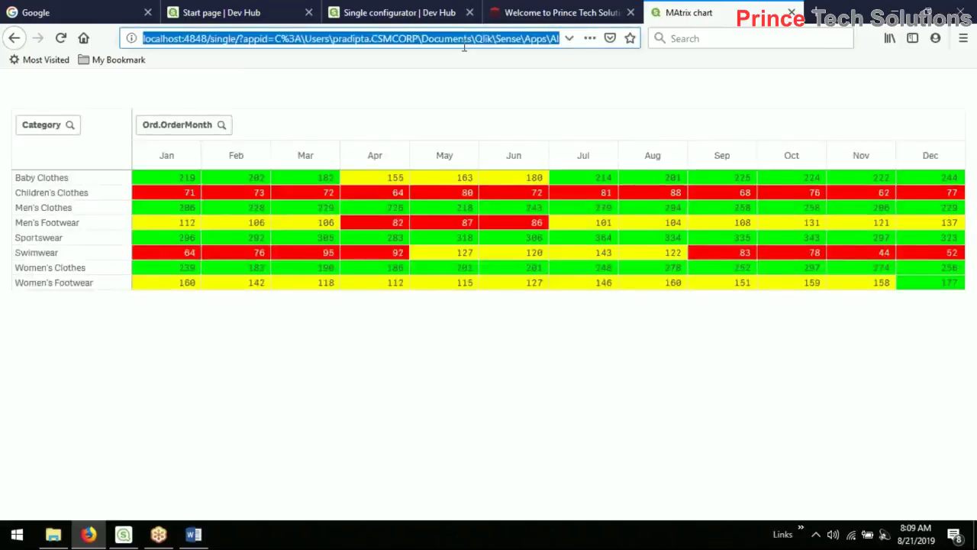
{"action": "type", "text": "princetechsolutions.com/"}
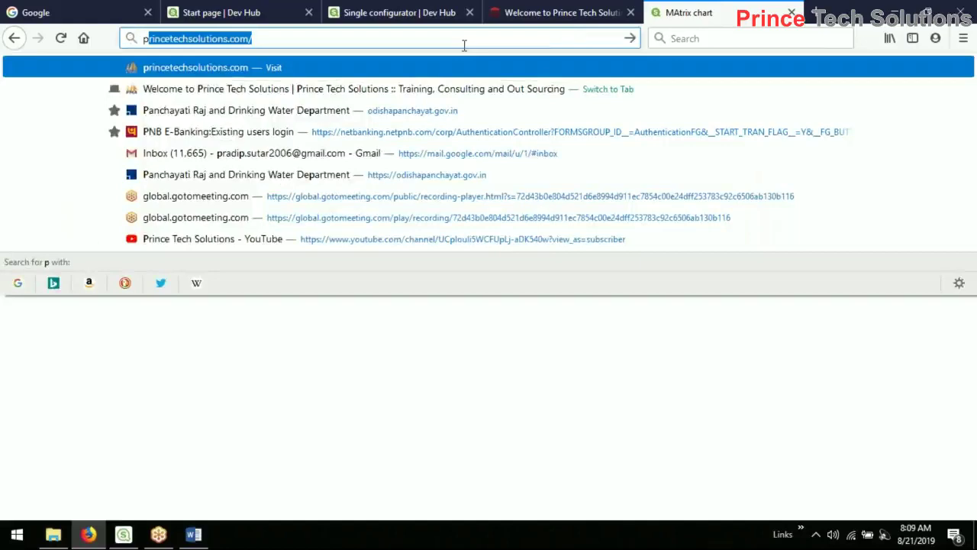
{"action": "key", "text": "Return"}
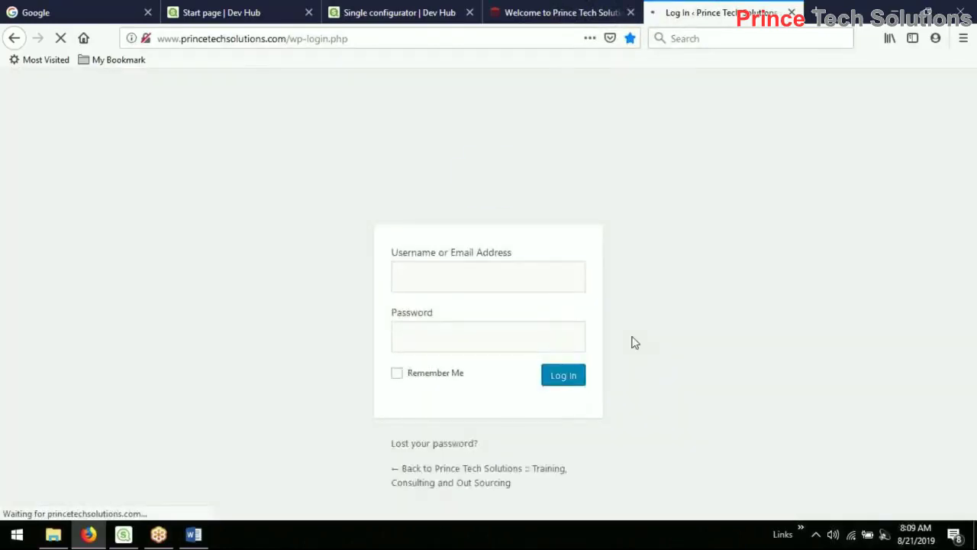
{"action": "left_click", "coordinate": [432, 280]}
Log in to the princetechsolutions.com WordPress admin using the browser's saved login.
{"action": "left_click", "coordinate": [458, 306]}
{"action": "left_click", "coordinate": [397, 373]}
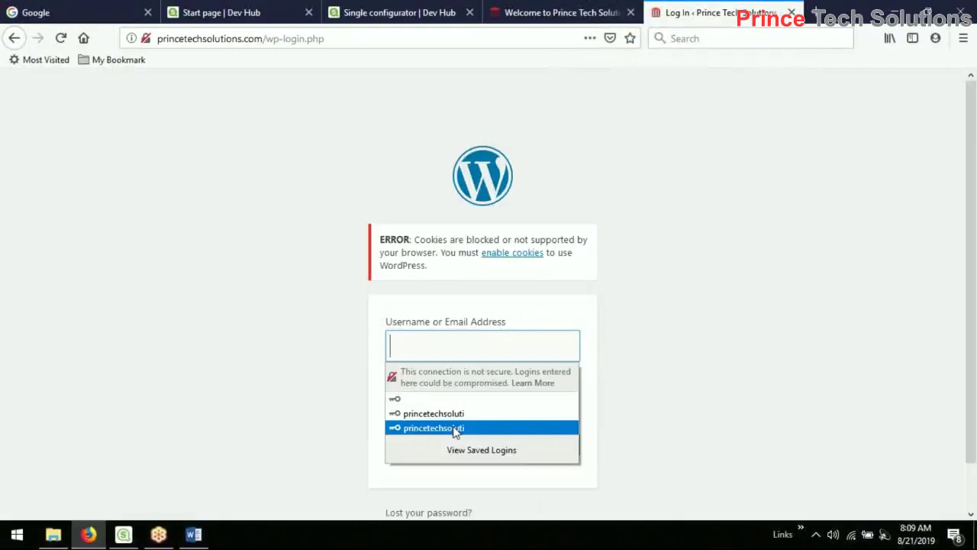
{"action": "left_click", "coordinate": [453, 428]}
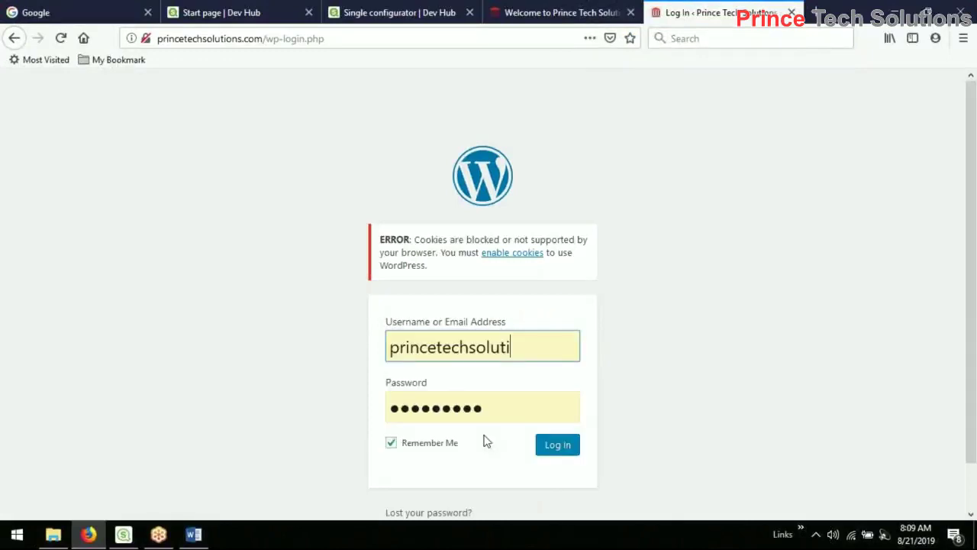
{"action": "left_click", "coordinate": [557, 444]}
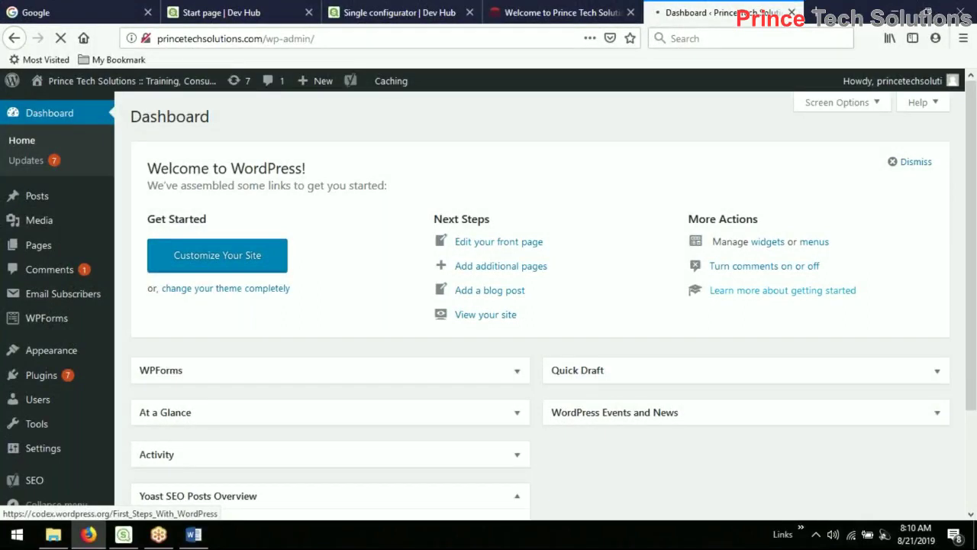
Find Welcome to Prince Tech Solutions on page 2 of All Pages and edit it.
{"action": "left_click", "coordinate": [145, 248]}
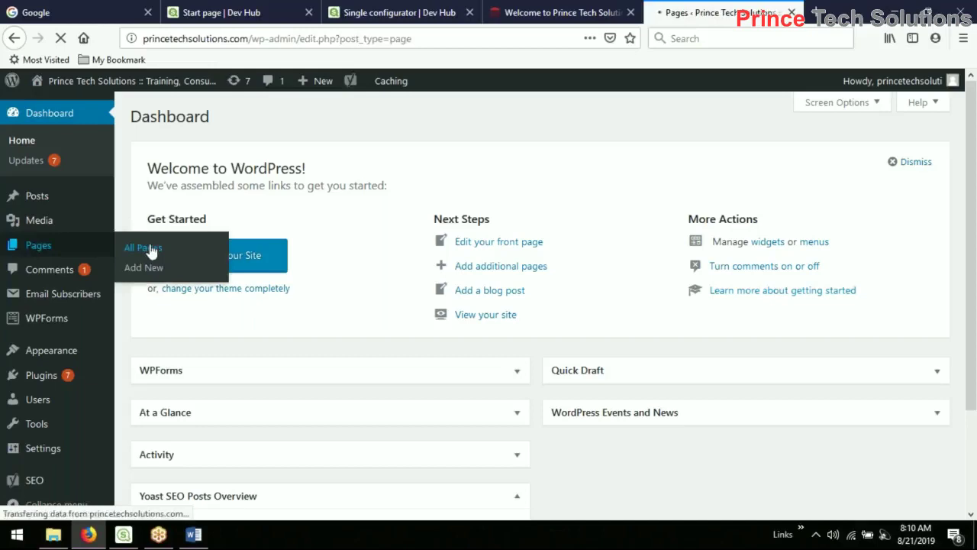
{"action": "scroll", "coordinate": [905, 492], "scroll_direction": "down", "scroll_amount": 10}
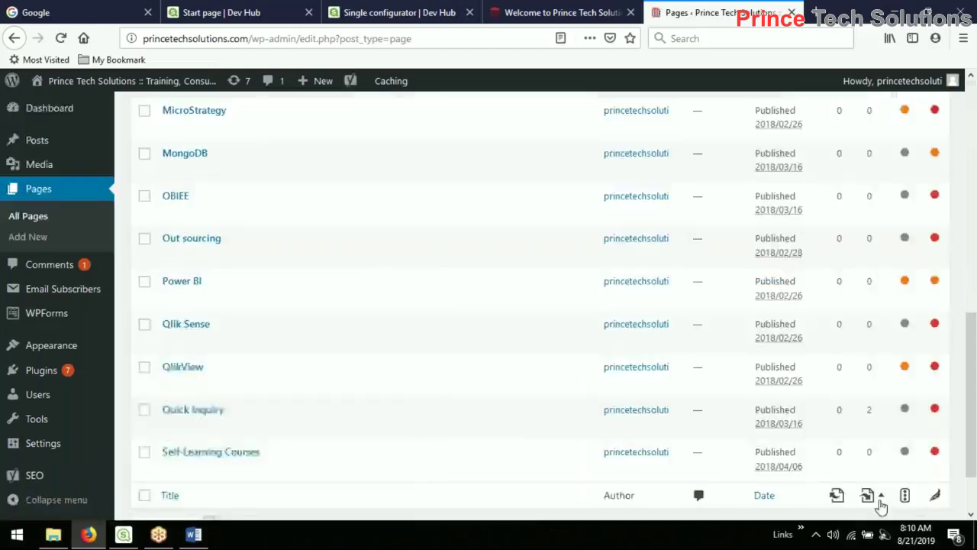
{"action": "scroll", "coordinate": [906, 493], "scroll_direction": "down", "scroll_amount": 2}
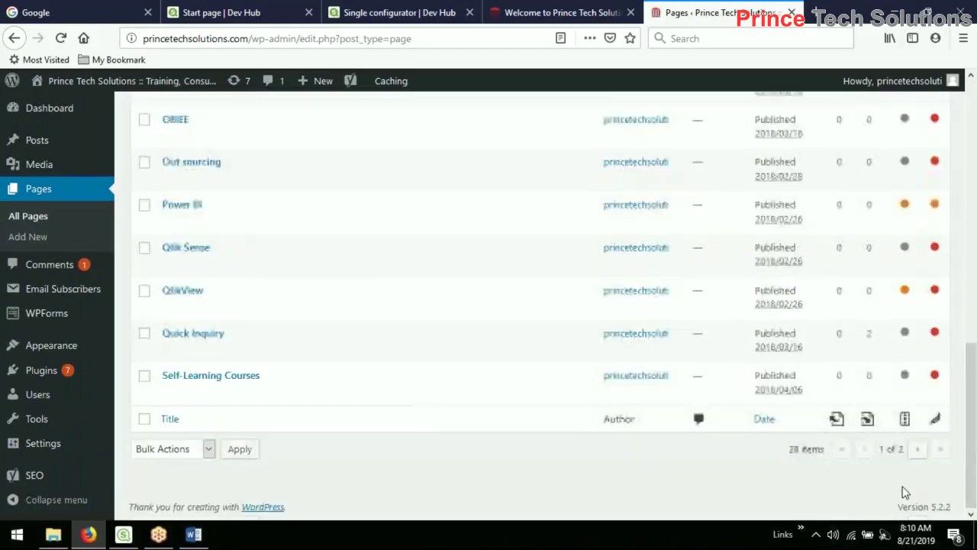
{"action": "left_click", "coordinate": [918, 453]}
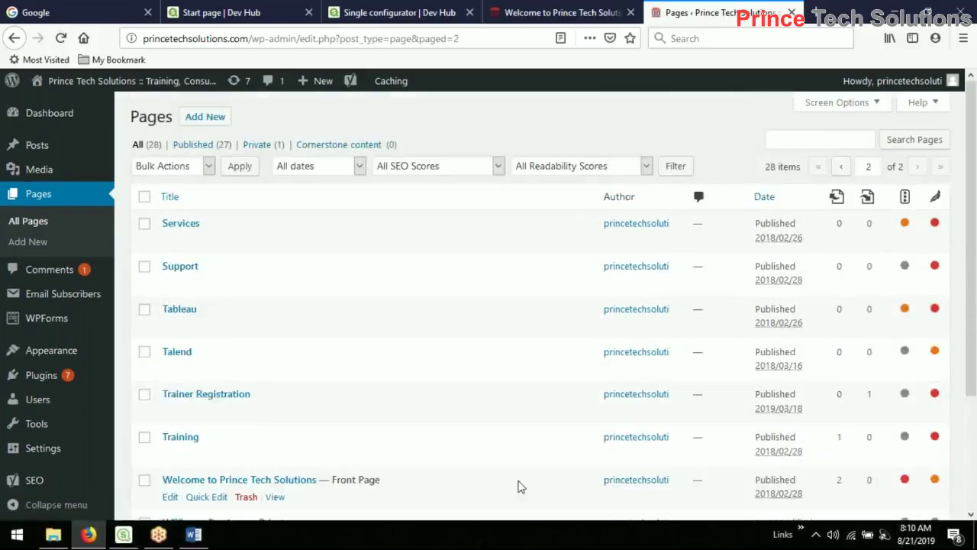
{"action": "left_click", "coordinate": [169, 497]}
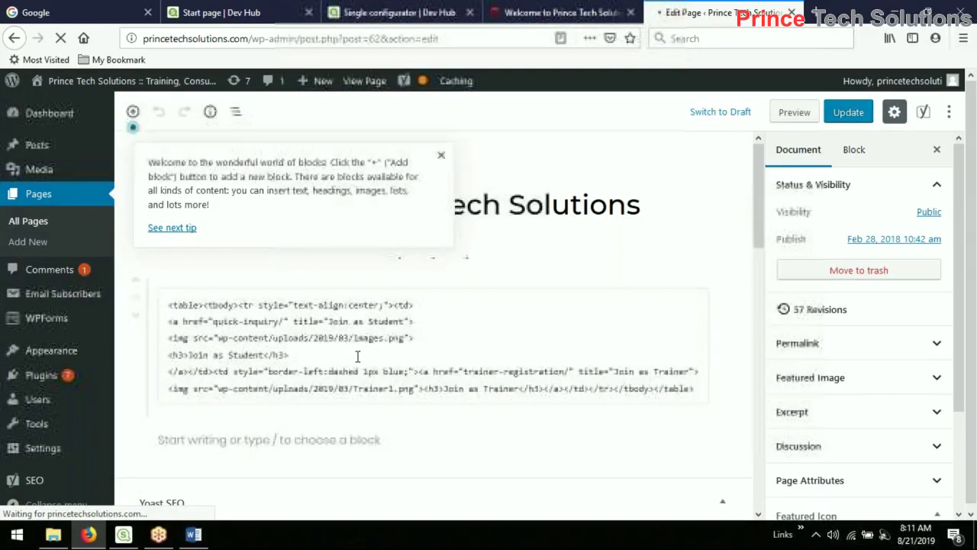
Add a <div> below the table in the Custom HTML block and paste the Qlik iframe code.
{"action": "left_click", "coordinate": [687, 354]}
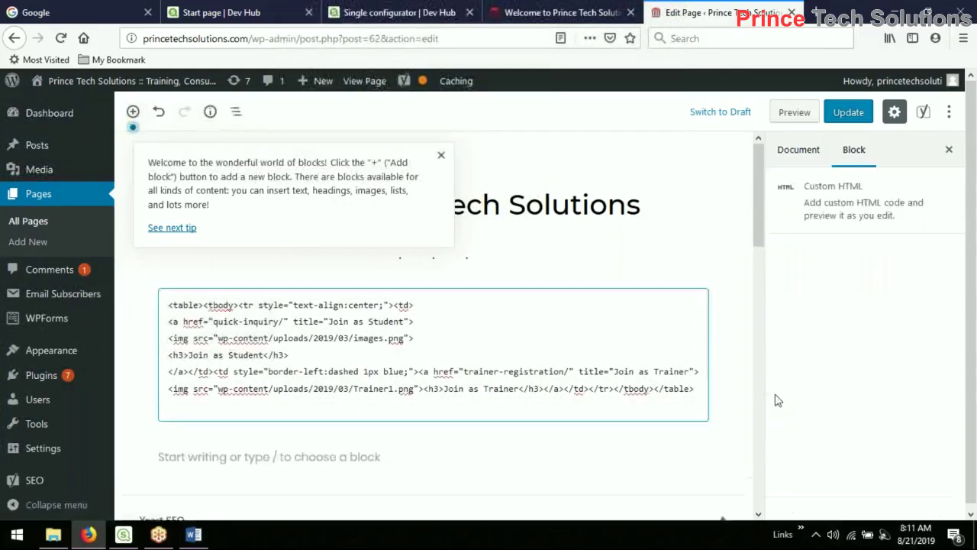
{"action": "key", "text": "Return"}
{"action": "type", "text": "<div>"}
{"action": "key", "text": "Return"}
{"action": "key", "text": "Return"}
{"action": "type", "text": "<"}
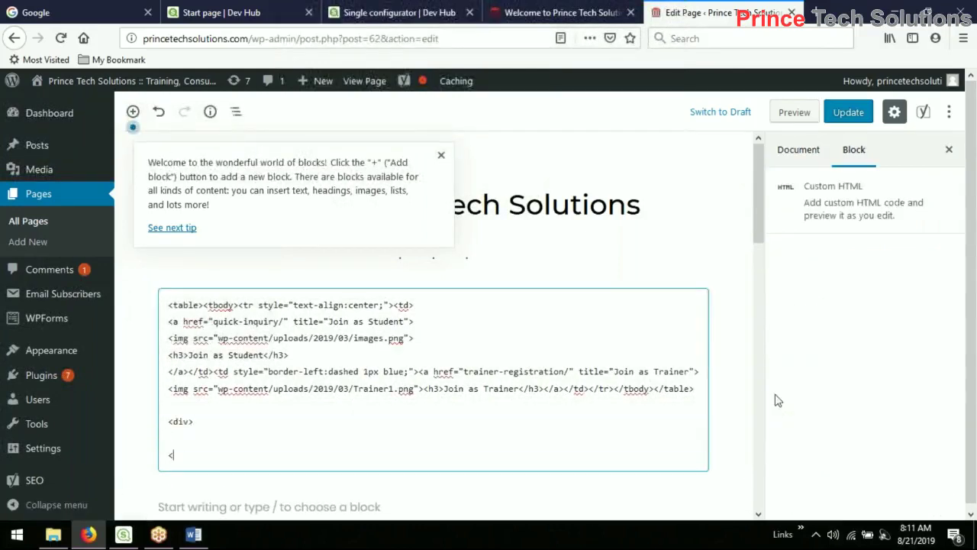
{"action": "type", "text": "<iframe src='http://localhost:4848/single/?appid=C%3A%5CUsers%5Cpradipta.CSMCORP%5CDocuments%5CQlik%5CSense%5CApps%5CAlstom_Training_Dashboard.qvf&sheet=3161ec64-b012-4afe-bcbe-e6883458d549&opt=nointeraction&select=clearall' style='border:none; width:100%;height:100%;'></iframe>"}
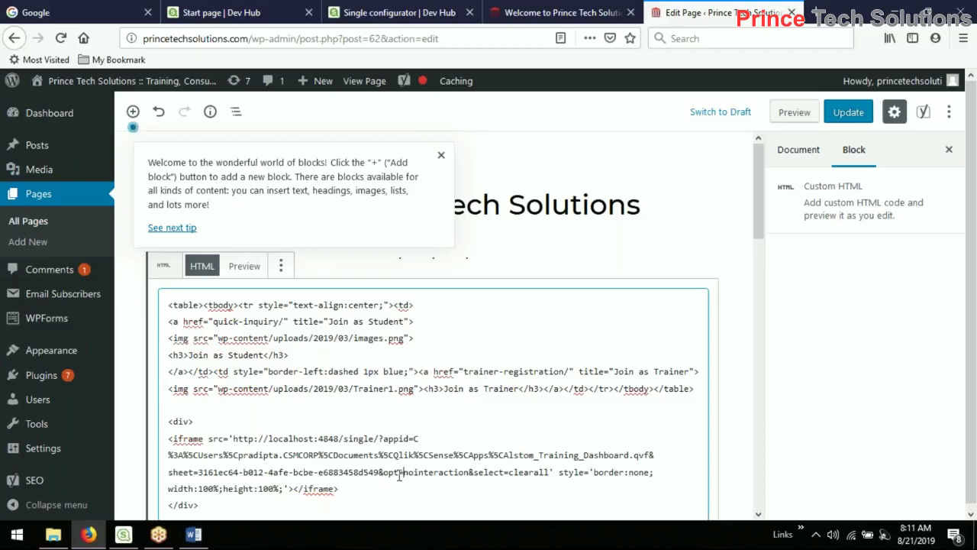
Change the iframe option to opt=interaction and its height from 100% to 400px.
{"action": "key", "text": "Delete"}
{"action": "key", "text": "Delete"}
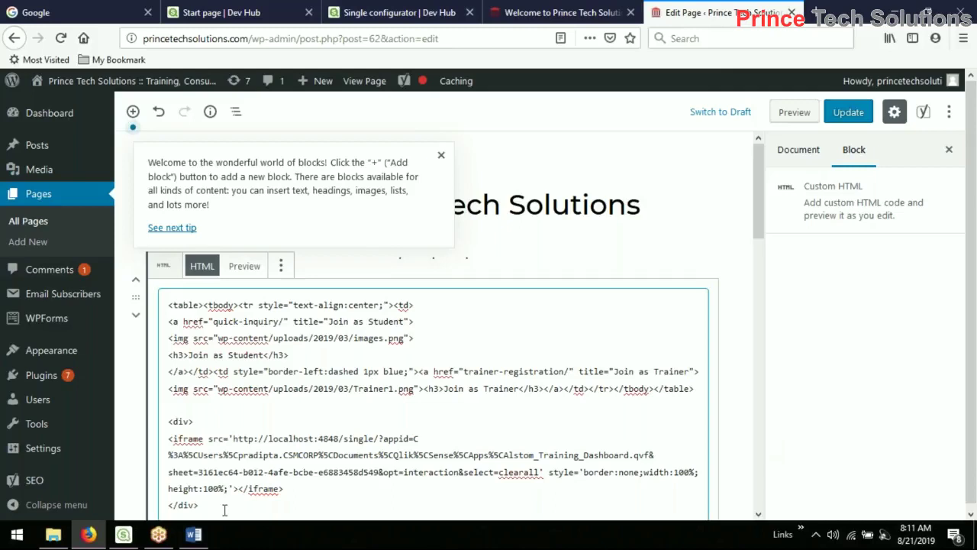
{"action": "left_click_drag", "start_coordinate": [225, 489], "coordinate": [203, 489]}
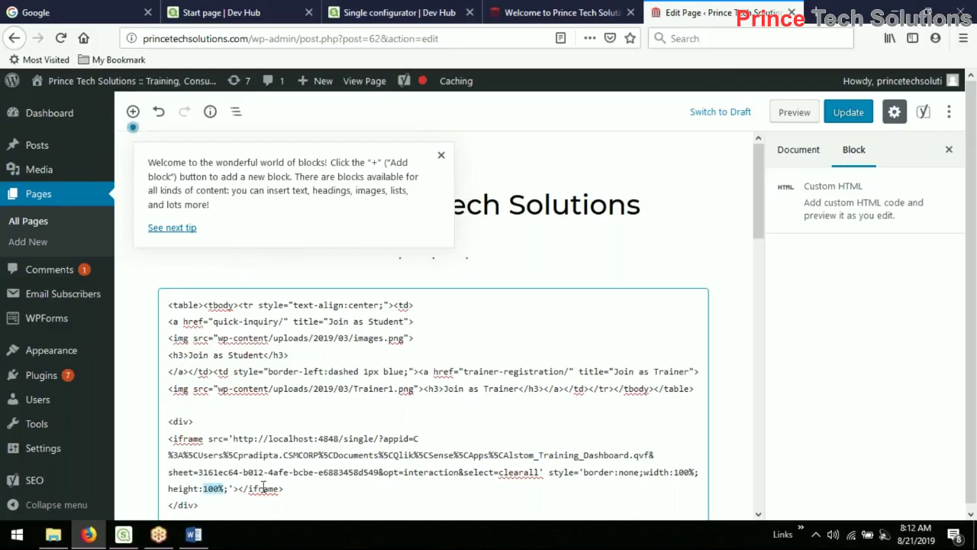
{"action": "type", "text": "3"}
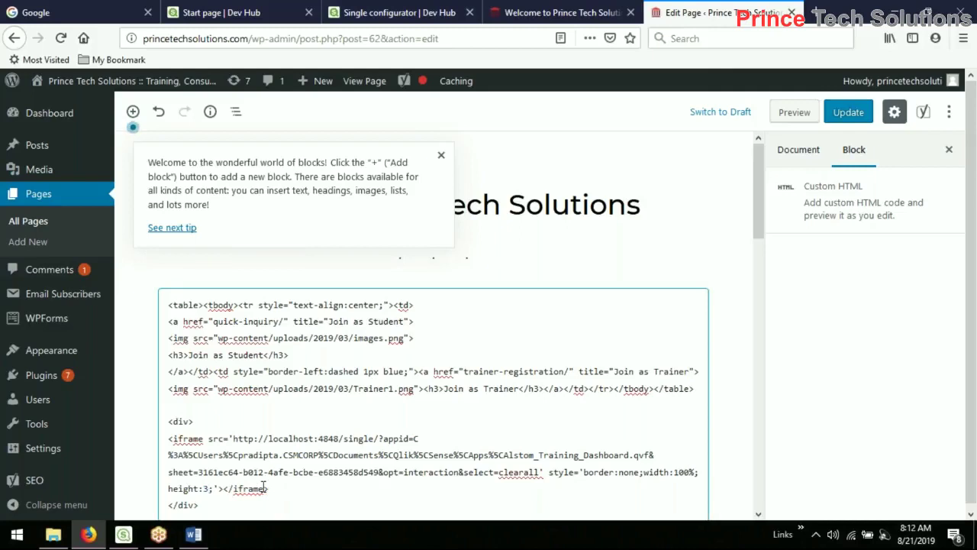
{"action": "key", "text": "BackSpace"}
{"action": "type", "text": "400px"}
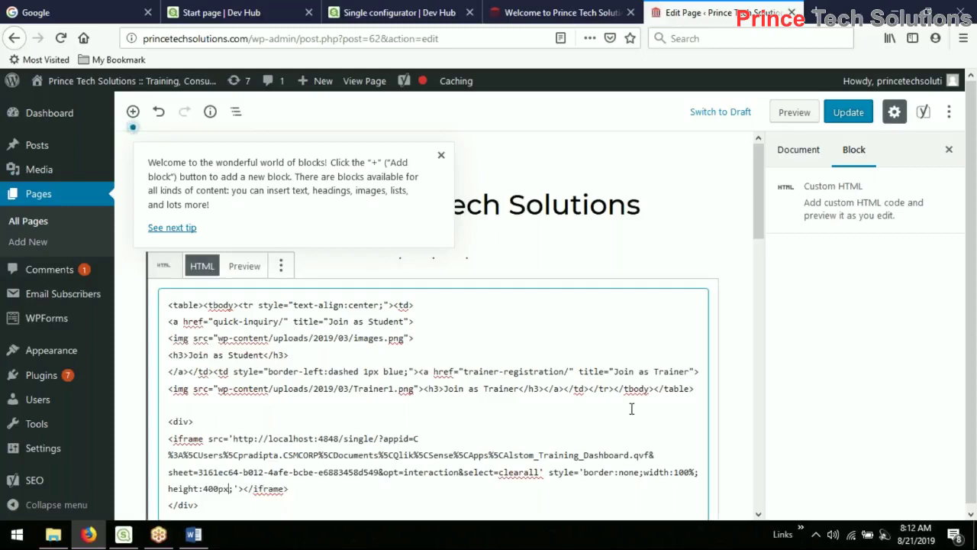
Preview the edited front page and scroll down to the embedded matrix chart.
{"action": "left_click", "coordinate": [794, 111]}
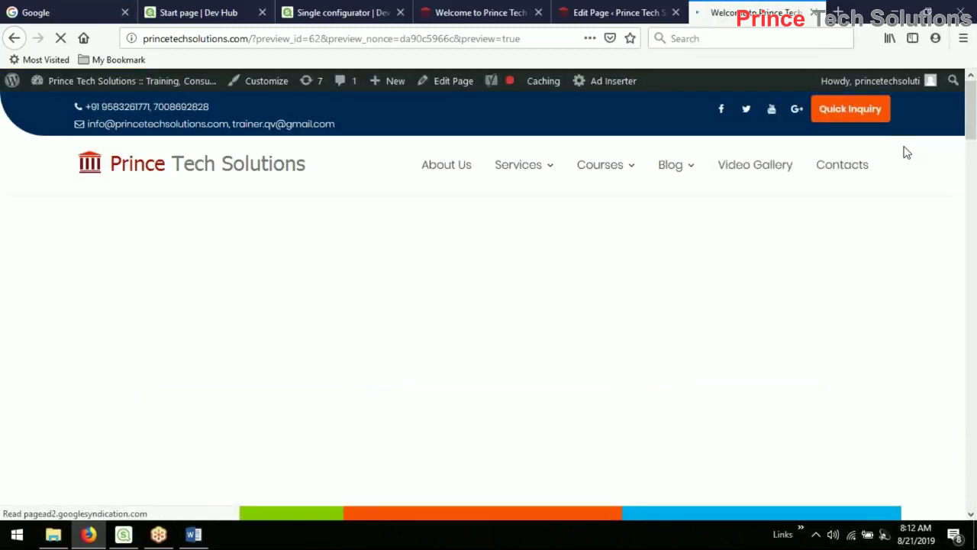
{"action": "scroll", "coordinate": [920, 163], "scroll_direction": "down", "scroll_amount": 1}
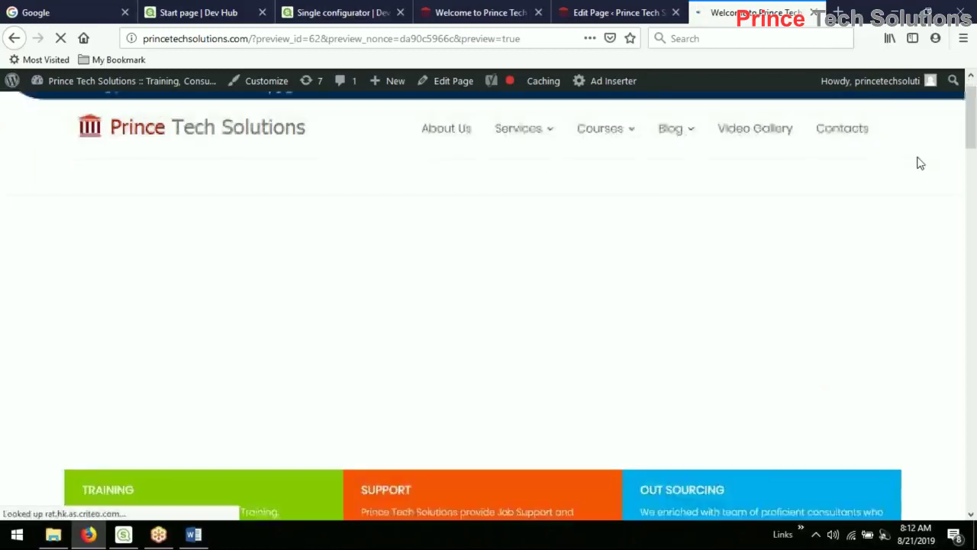
{"action": "scroll", "coordinate": [920, 164], "scroll_direction": "down", "scroll_amount": 1}
{"action": "scroll", "coordinate": [920, 163], "scroll_direction": "down", "scroll_amount": 4}
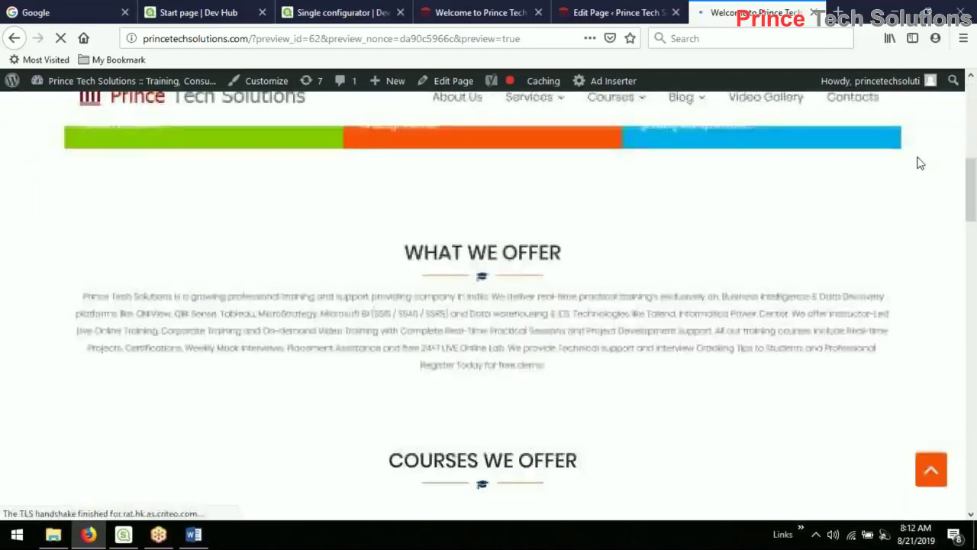
{"action": "scroll", "coordinate": [920, 163], "scroll_direction": "down", "scroll_amount": 3}
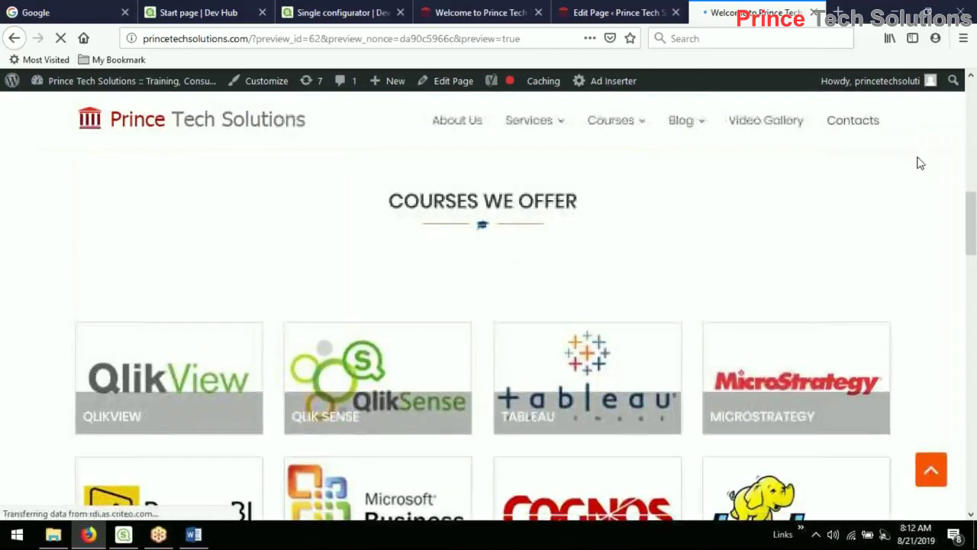
{"action": "scroll", "coordinate": [920, 164], "scroll_direction": "down", "scroll_amount": 1}
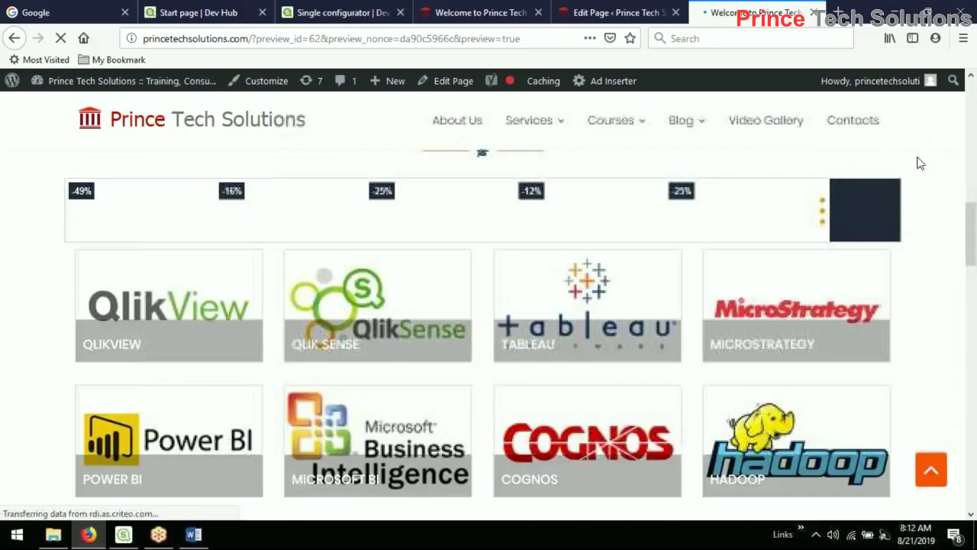
{"action": "scroll", "coordinate": [919, 163], "scroll_direction": "down", "scroll_amount": 10}
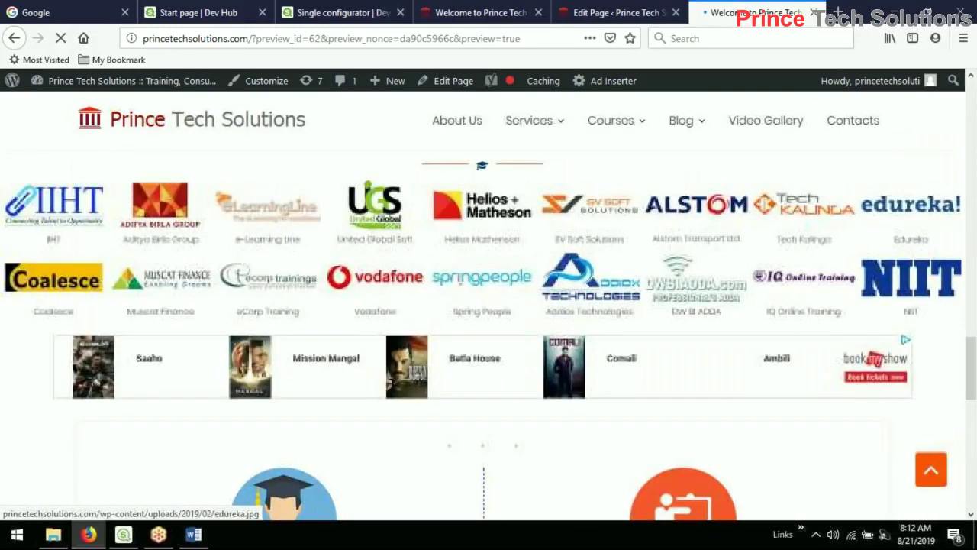
{"action": "scroll", "coordinate": [967, 294], "scroll_direction": "down", "scroll_amount": 10}
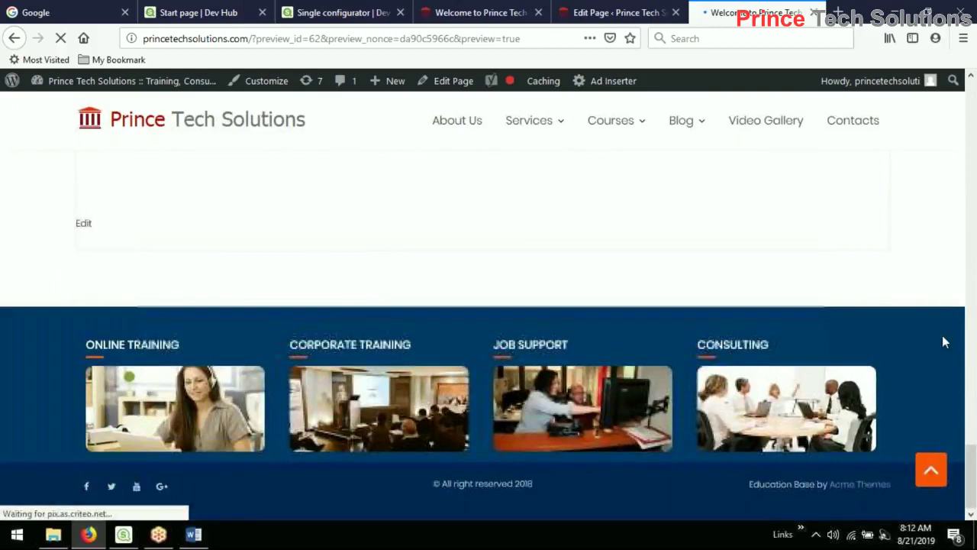
{"action": "scroll", "coordinate": [944, 342], "scroll_direction": "up", "scroll_amount": 5}
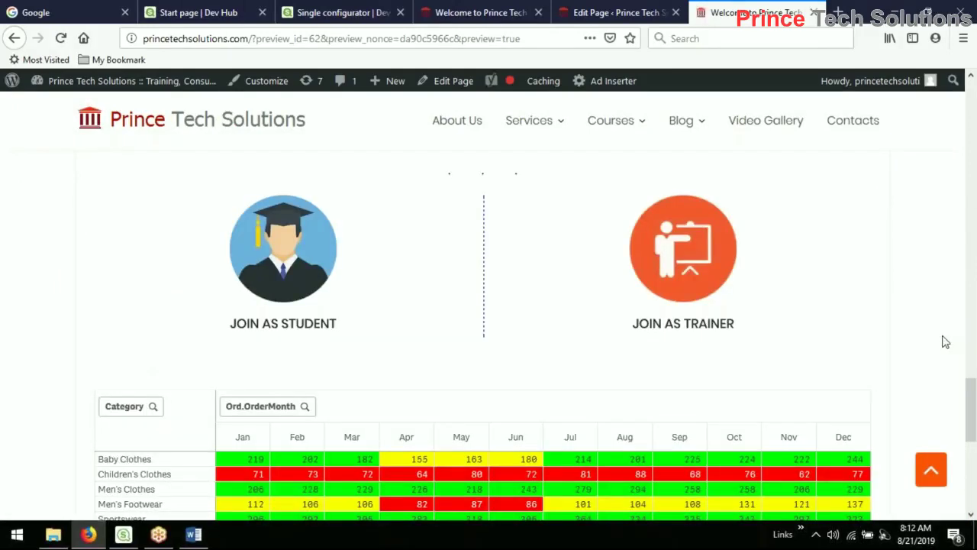
Select Men's Clothes in the embedded matrix chart, then clear that selection.
{"action": "scroll", "coordinate": [944, 342], "scroll_direction": "down", "scroll_amount": 3}
{"action": "left_click", "coordinate": [136, 343]}
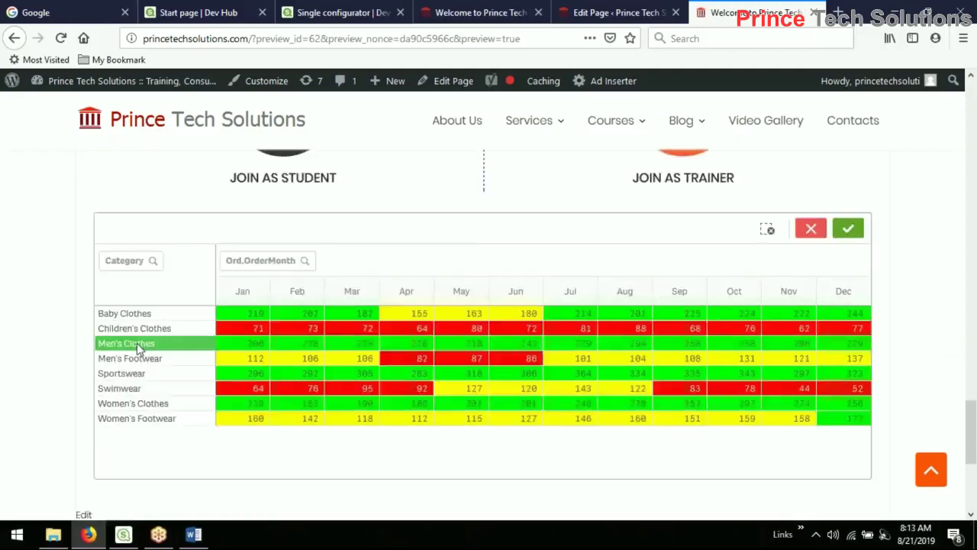
{"action": "left_click", "coordinate": [137, 343]}
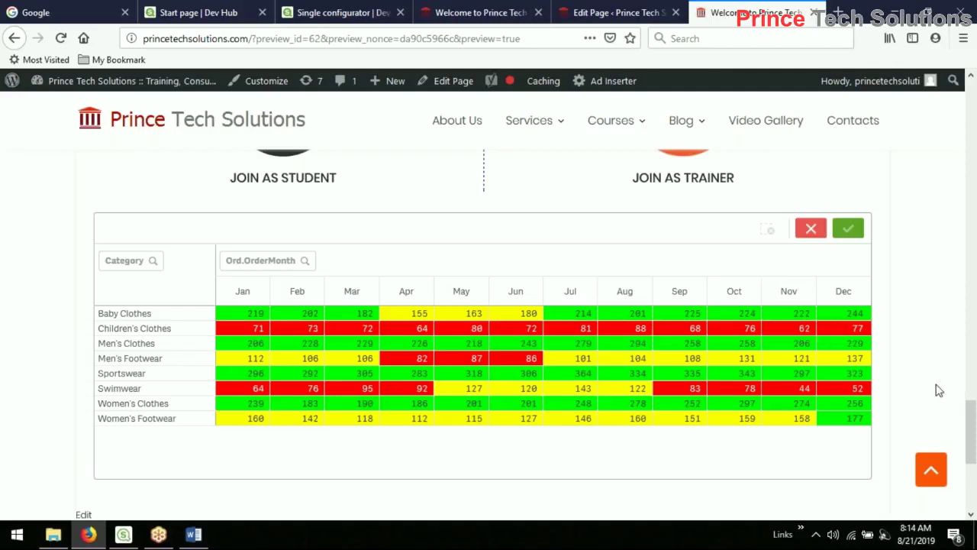
Exit the chart's selection mode and scroll to view the whole category-by-month table.
{"action": "left_click", "coordinate": [811, 229]}
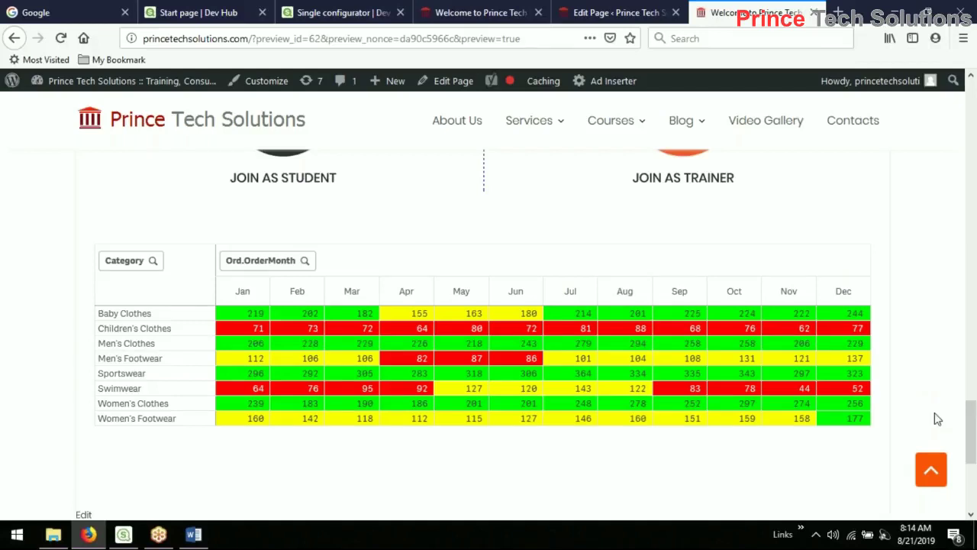
{"action": "scroll", "coordinate": [938, 418], "scroll_direction": "down", "scroll_amount": 5}
{"action": "scroll", "coordinate": [926, 394], "scroll_direction": "up", "scroll_amount": 6}
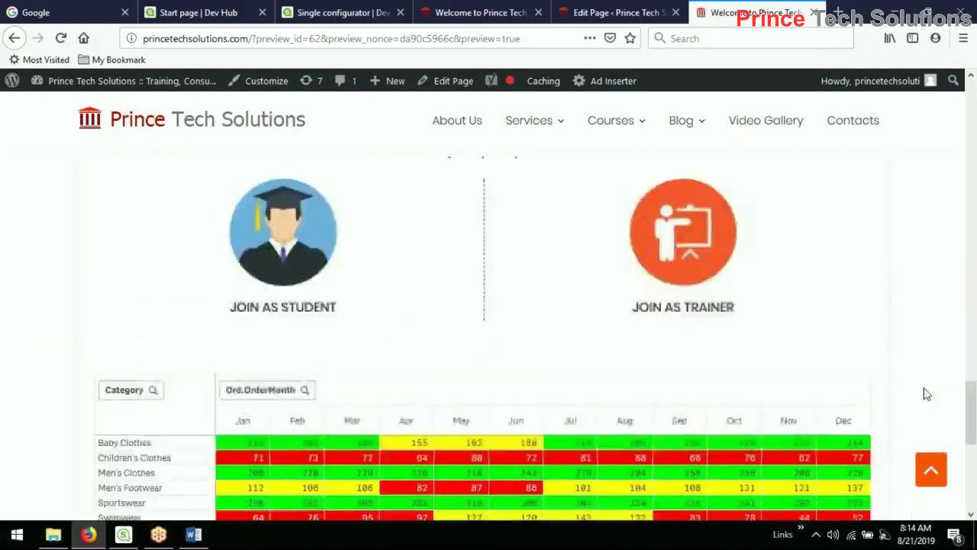
{"action": "scroll", "coordinate": [926, 394], "scroll_direction": "down", "scroll_amount": 1}
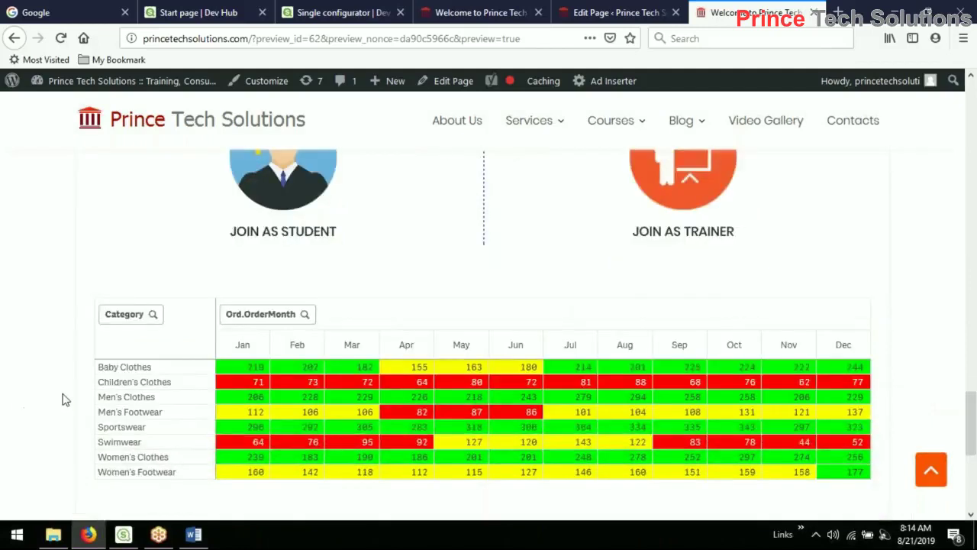